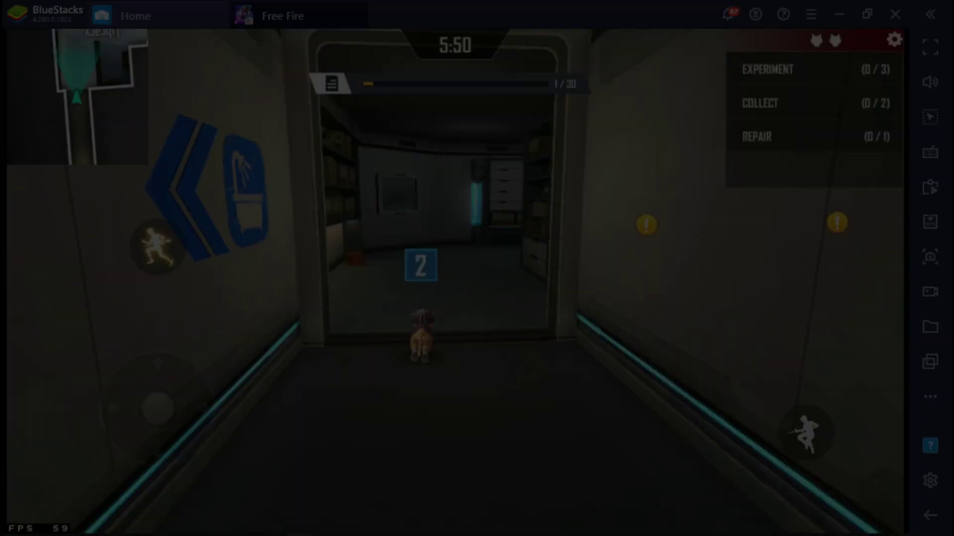
Run the character through the corridor and garage to the 2 marker, then start mixing chemicals
{"action": "key", "text": "w"}
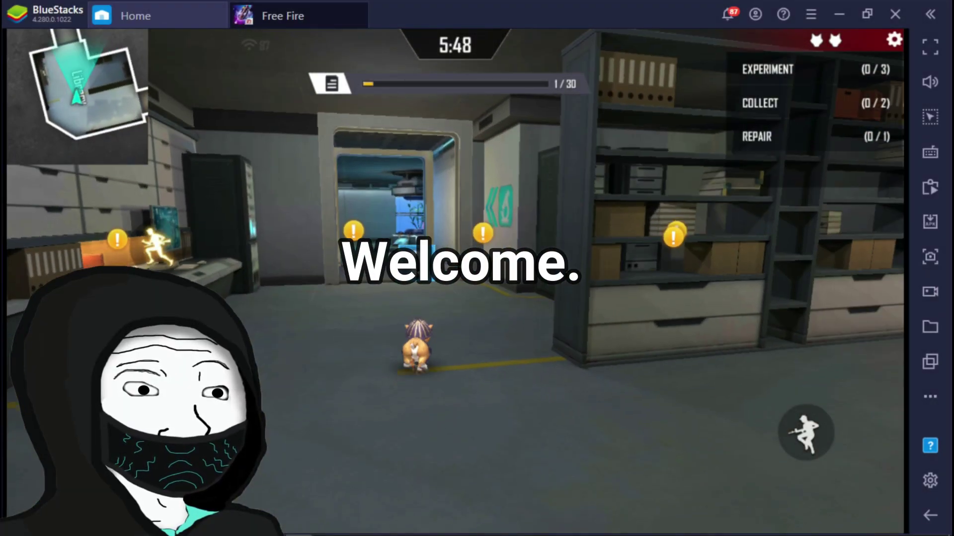
{"action": "key", "text": "w"}
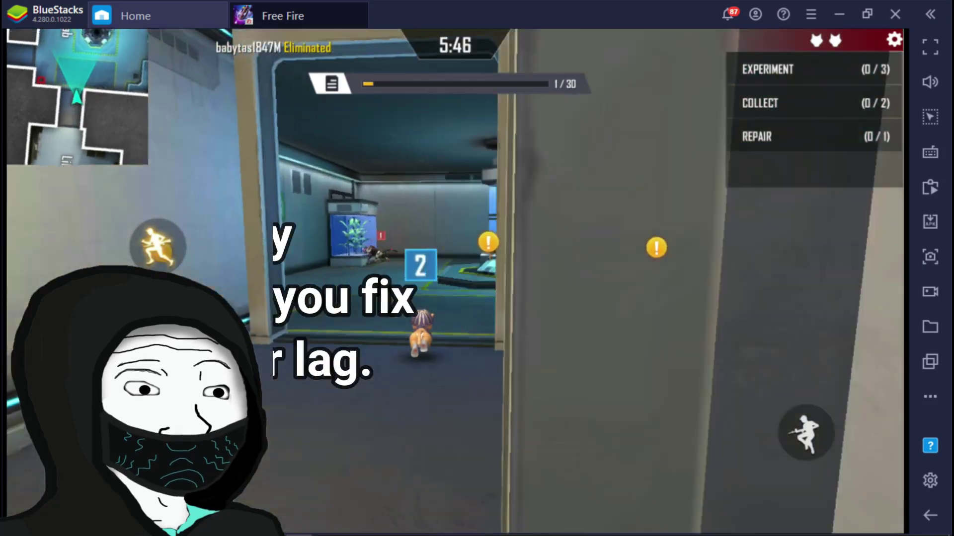
{"action": "key", "text": "w"}
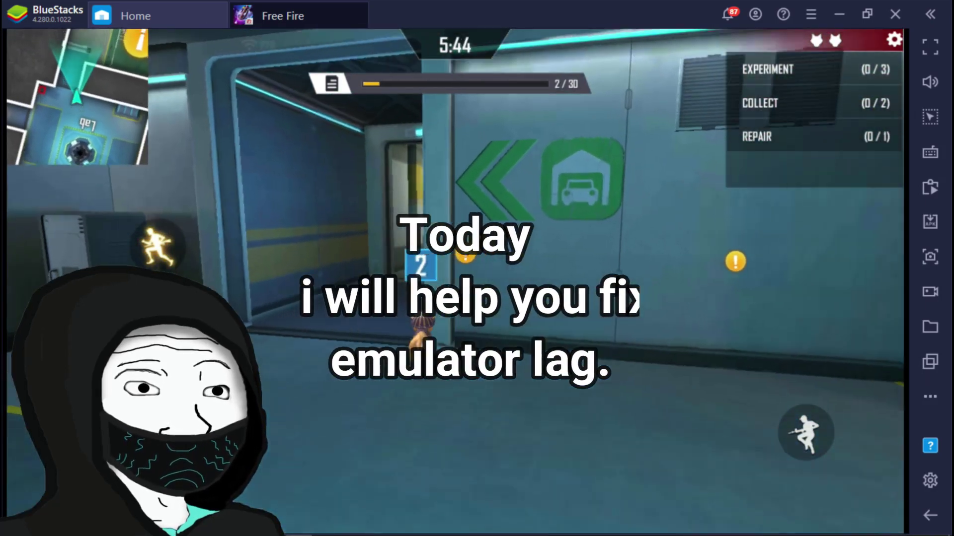
{"action": "key", "text": "w"}
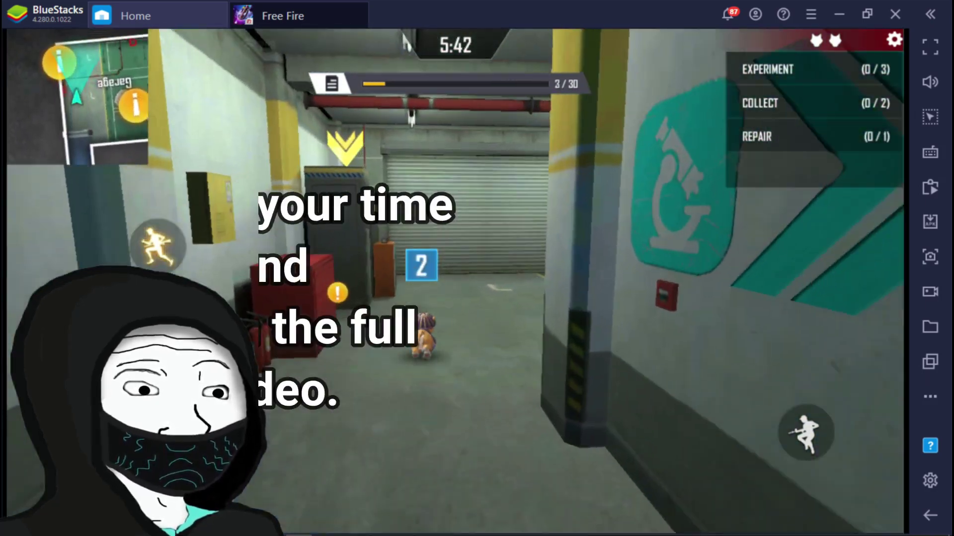
{"action": "key", "text": "w"}
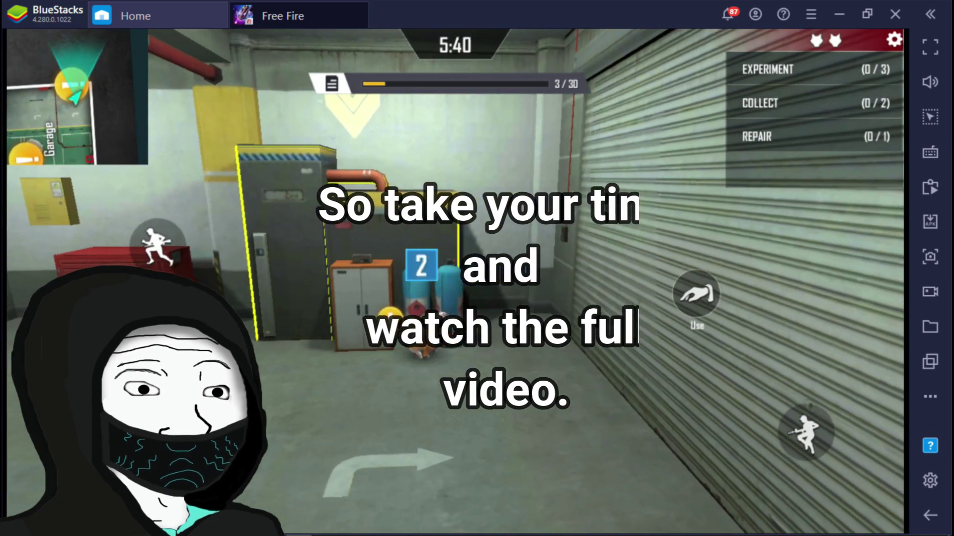
{"action": "left_click", "coordinate": [671, 285]}
{"action": "left_click", "coordinate": [475, 460]}
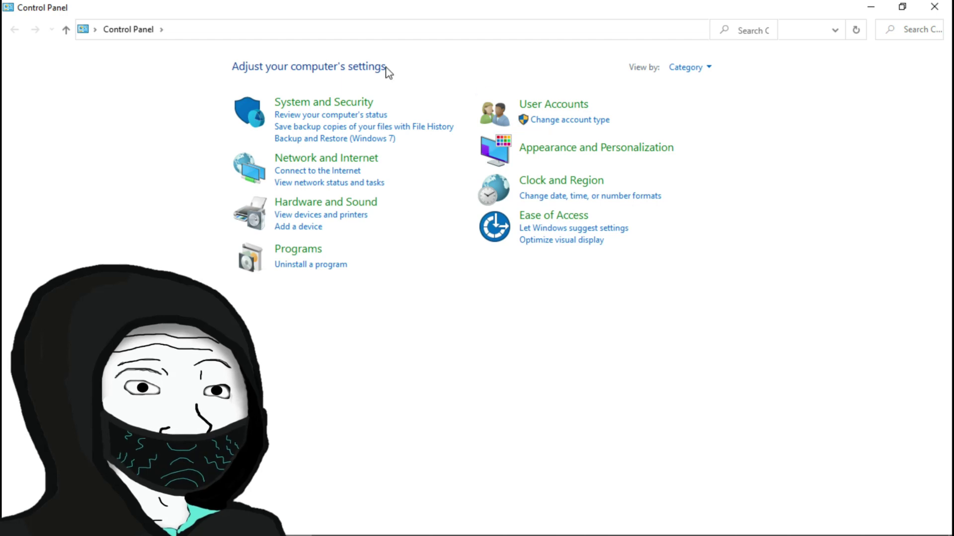
Choose the High performance power plan in Power Options, then return to System and Security
{"action": "left_click", "coordinate": [362, 104]}
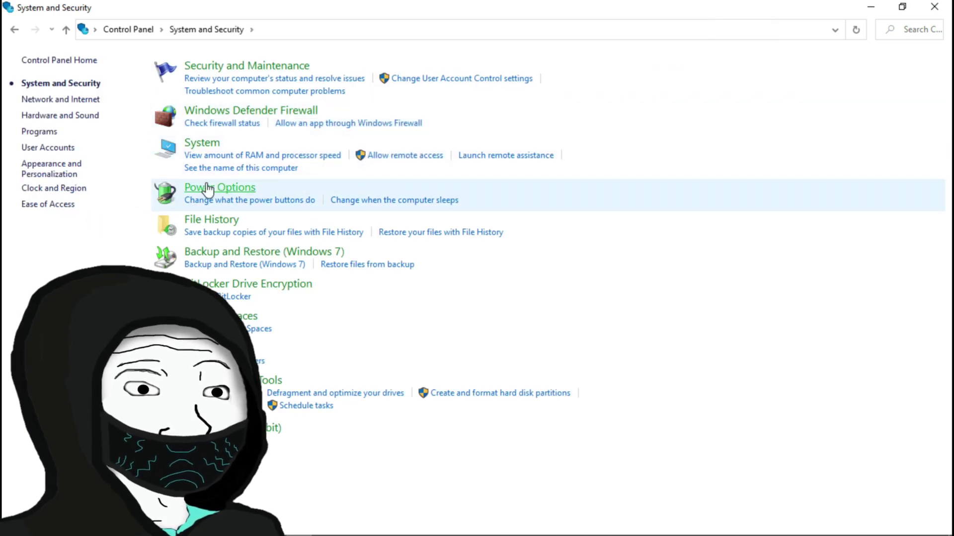
{"action": "left_click", "coordinate": [207, 189]}
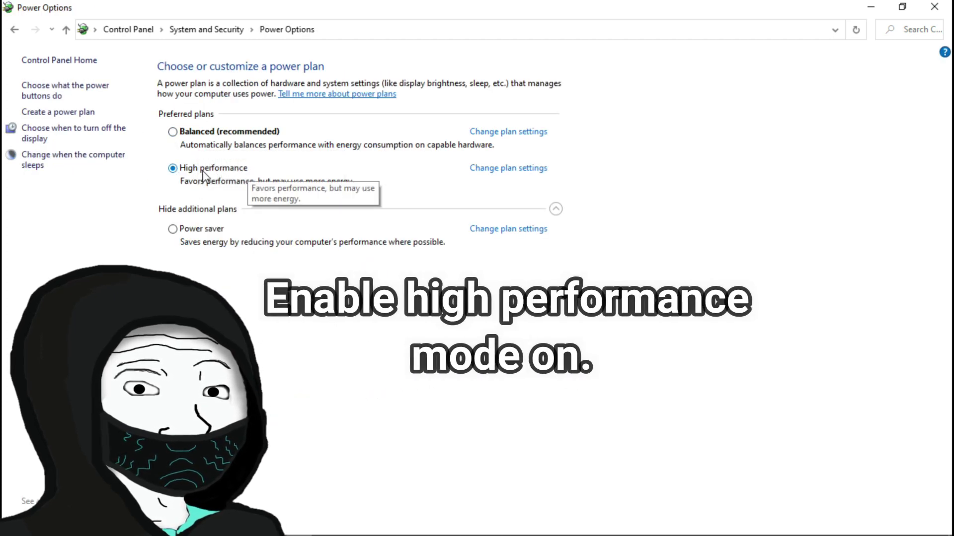
{"action": "left_click", "coordinate": [15, 30]}
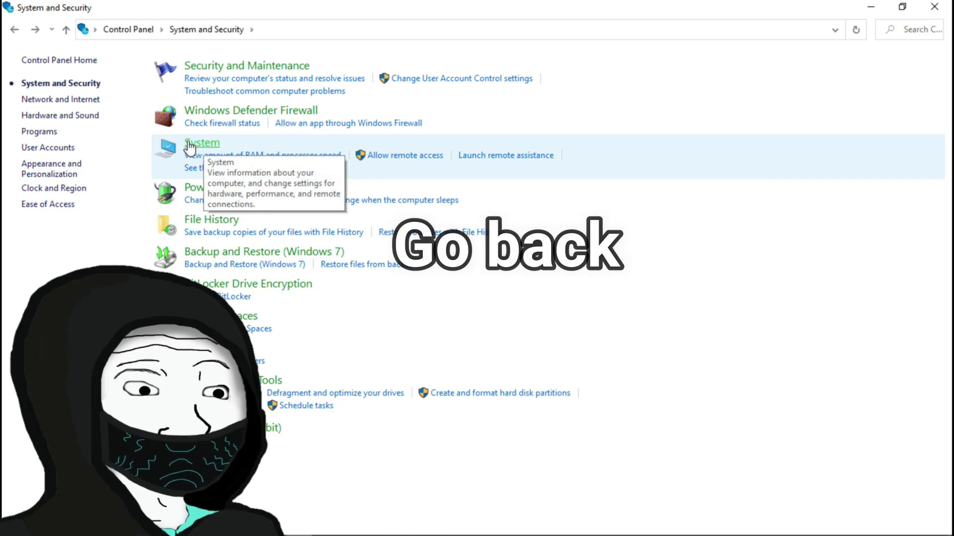
Set visual effects in Performance Options to Adjust for best performance
{"action": "left_click", "coordinate": [191, 146]}
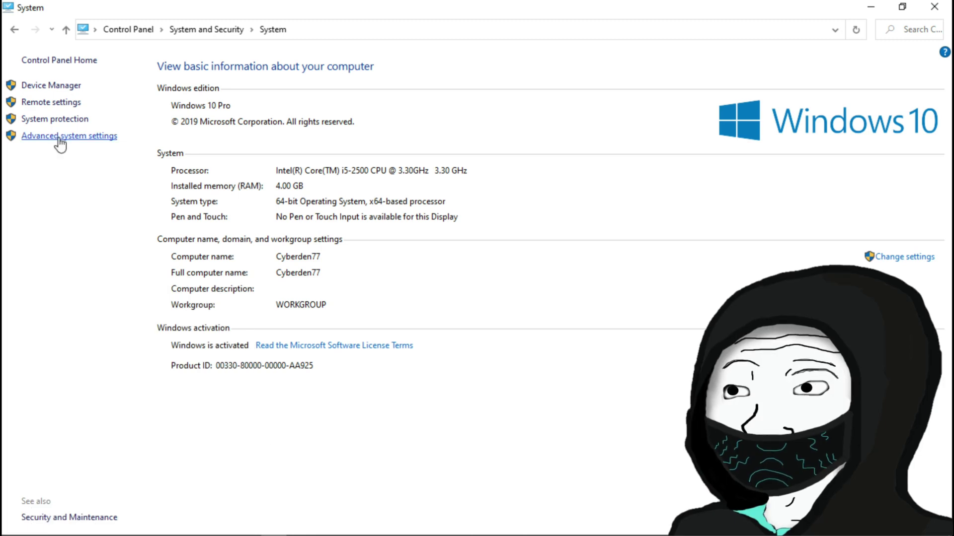
{"action": "left_click", "coordinate": [58, 138]}
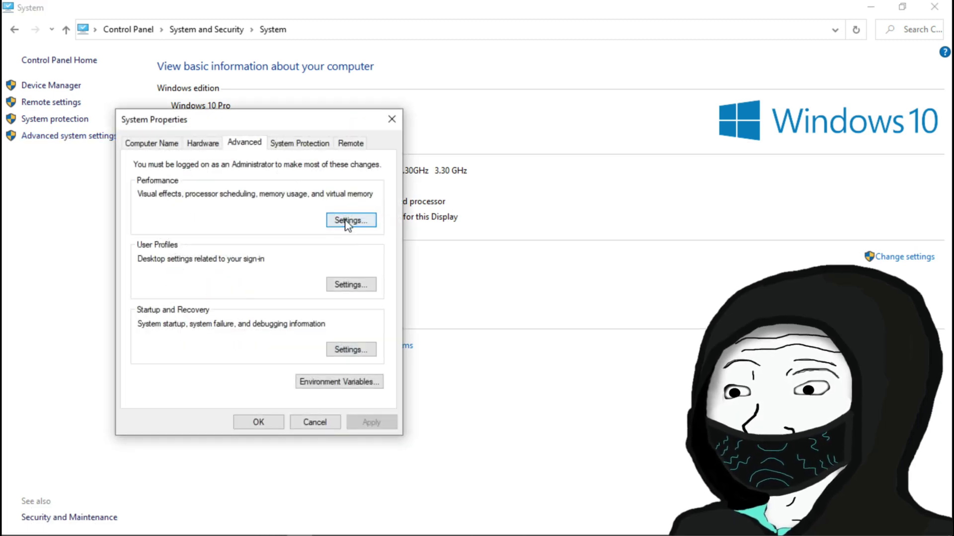
{"action": "left_click", "coordinate": [347, 220]}
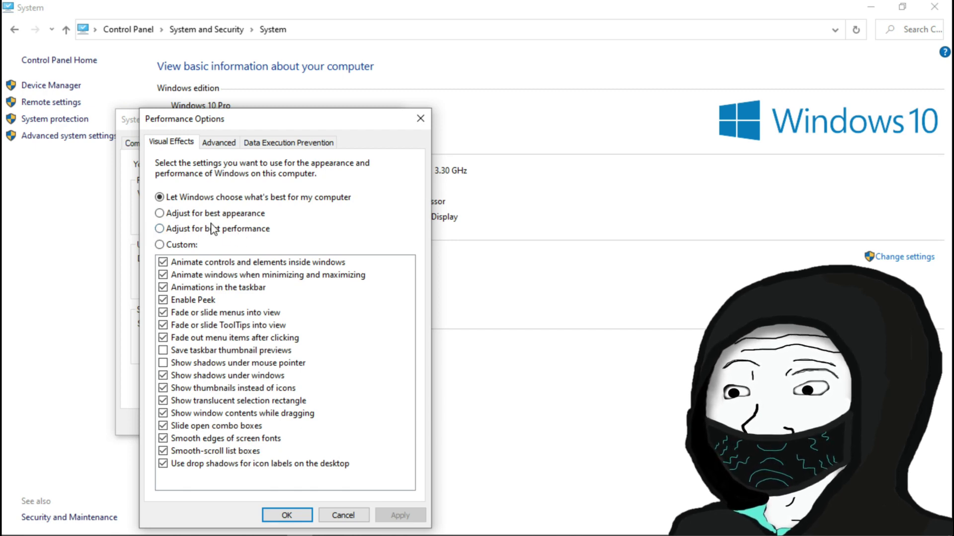
{"action": "left_click", "coordinate": [168, 229]}
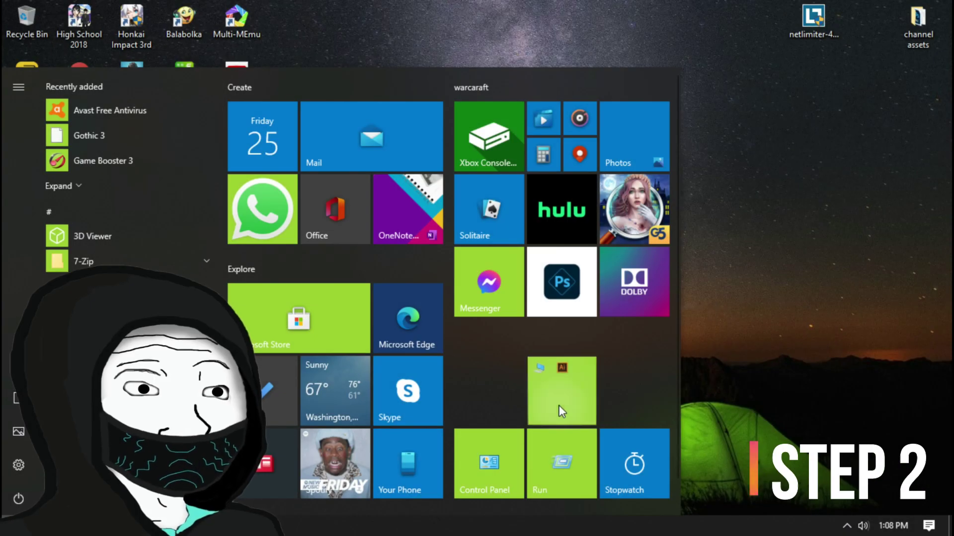
Open This PC maximized and bring up Local Disk (C:) Properties
{"action": "left_click", "coordinate": [559, 406]}
{"action": "scroll", "coordinate": [482, 477], "scroll_direction": "down", "scroll_amount": 2}
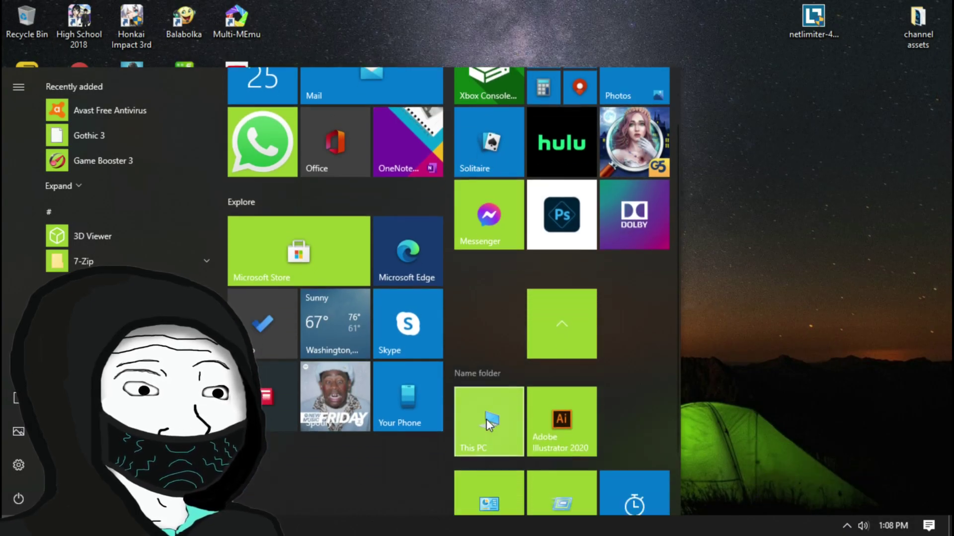
{"action": "left_click", "coordinate": [489, 425]}
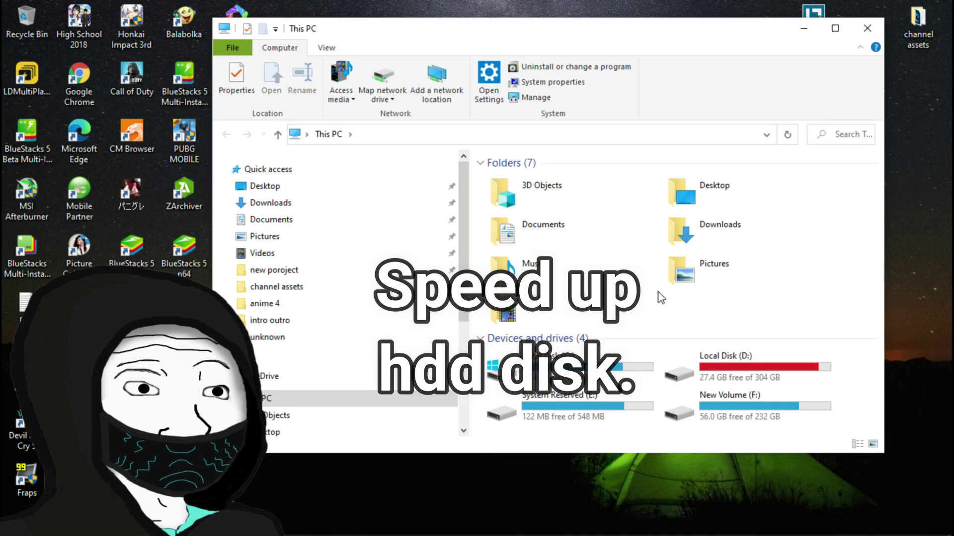
{"action": "left_click", "coordinate": [835, 28]}
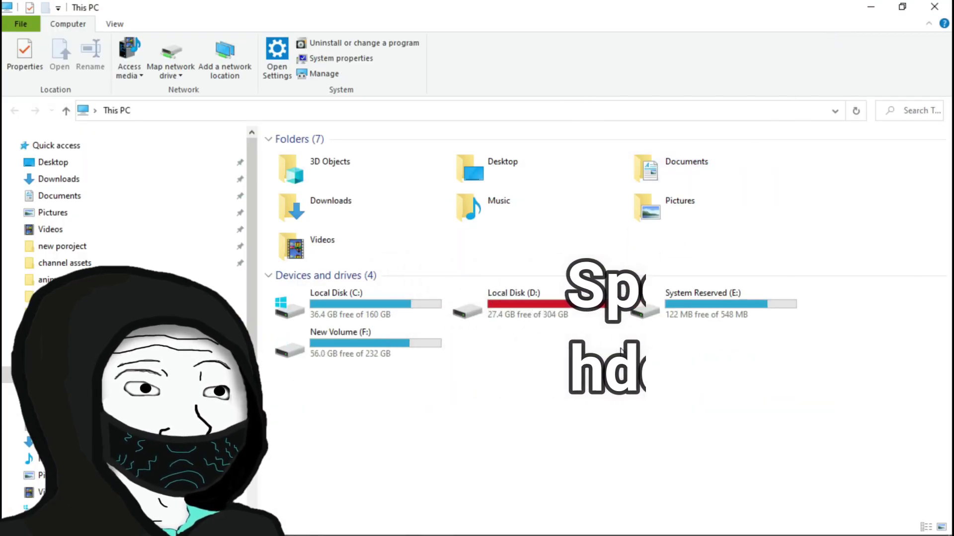
{"action": "right_click", "coordinate": [338, 309]}
{"action": "left_click", "coordinate": [383, 526]}
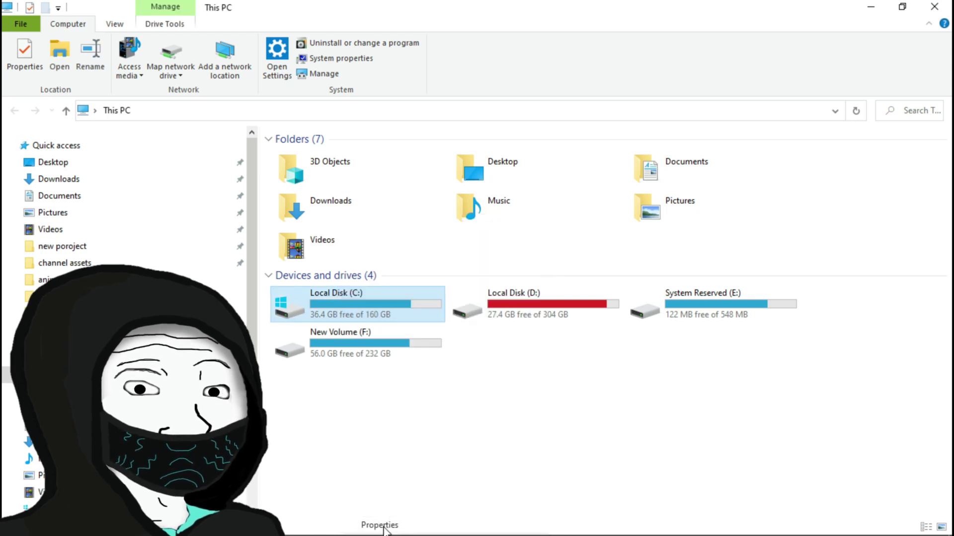
Keep write caching enabled on the HDT721050SLA360 drive's Policies, confirm, and show C:'s Tools page
{"action": "left_click_drag", "start_coordinate": [471, 199], "coordinate": [524, 137]}
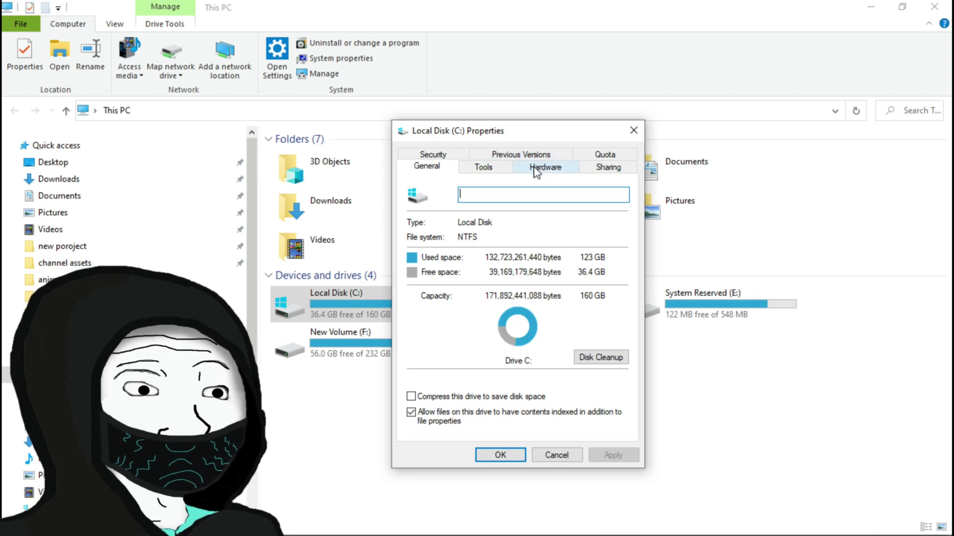
{"action": "left_click", "coordinate": [572, 172]}
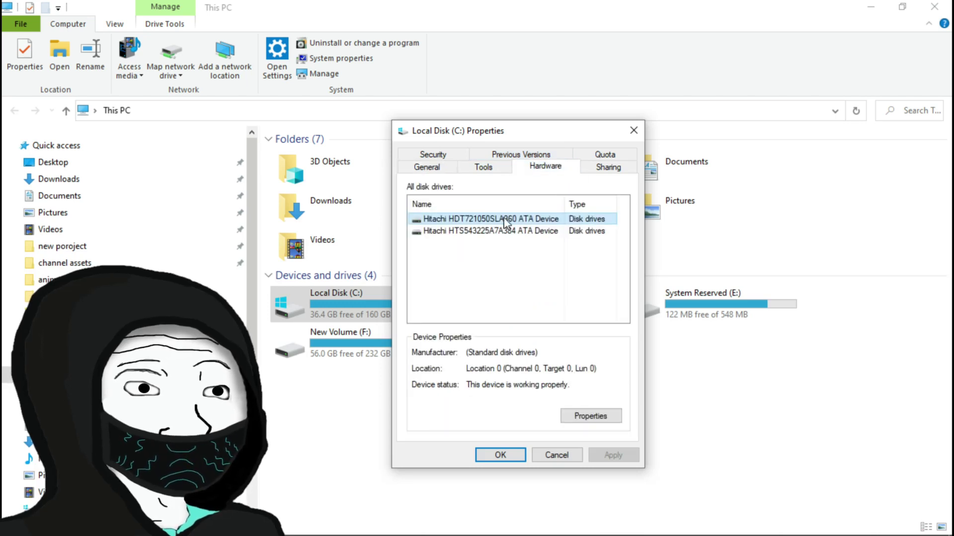
{"action": "key", "text": "Down"}
{"action": "key", "text": "Up"}
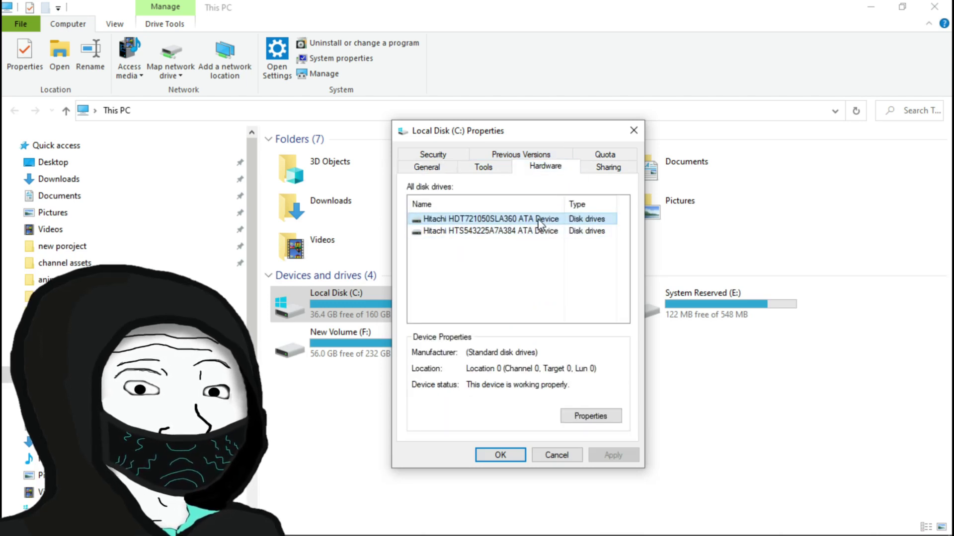
{"action": "left_click", "coordinate": [574, 420]}
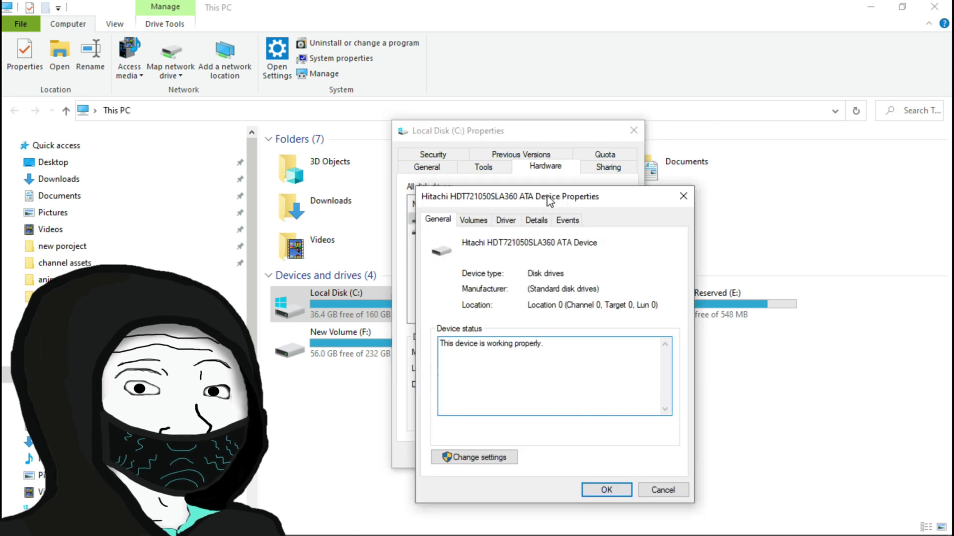
{"action": "left_click_drag", "start_coordinate": [548, 200], "coordinate": [508, 177]}
{"action": "left_click", "coordinate": [419, 436]}
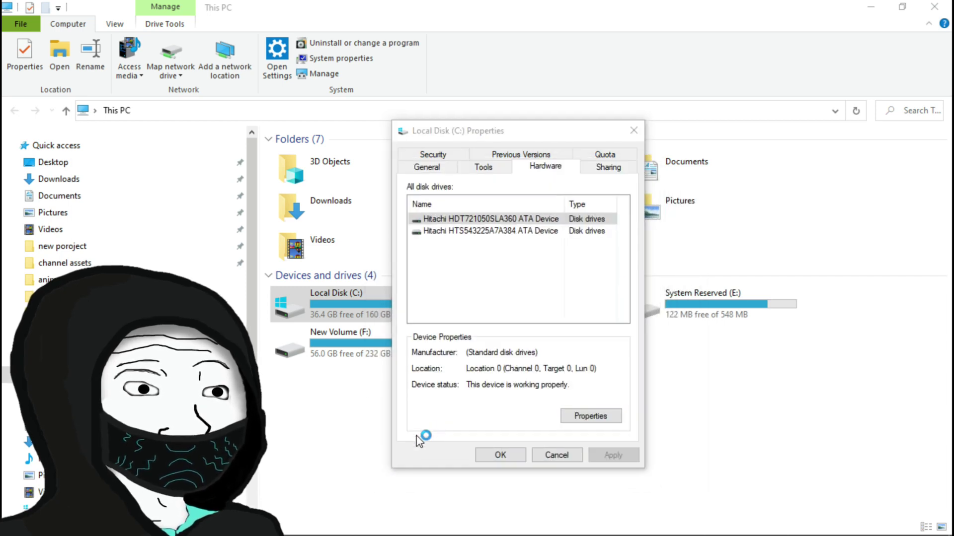
{"action": "left_click_drag", "start_coordinate": [212, 93], "coordinate": [484, 173]}
{"action": "left_click", "coordinate": [408, 182]}
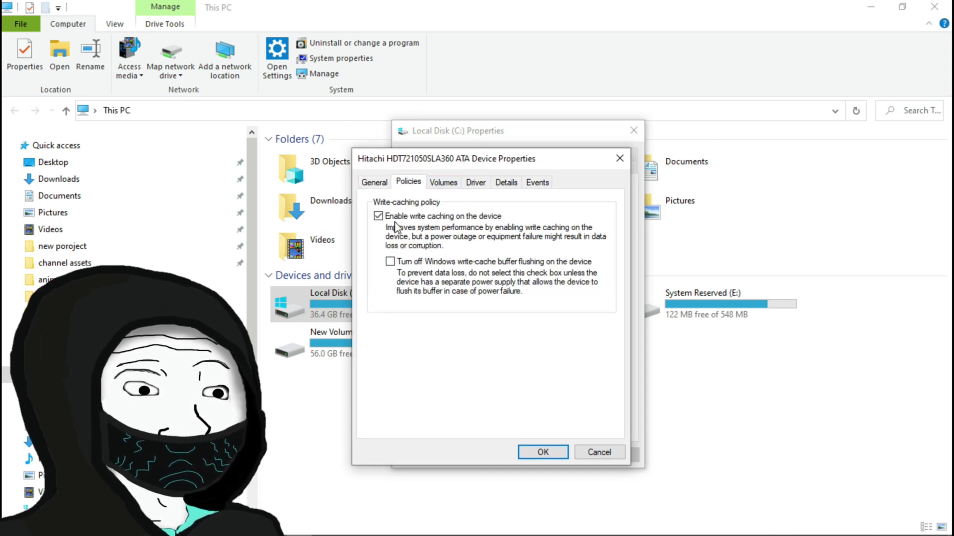
{"action": "left_click", "coordinate": [536, 453]}
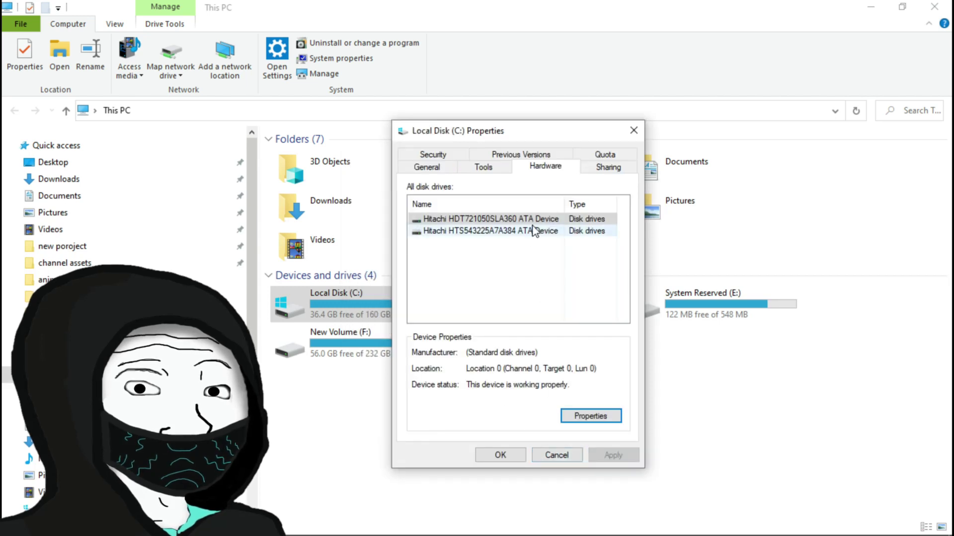
{"action": "left_click", "coordinate": [490, 172]}
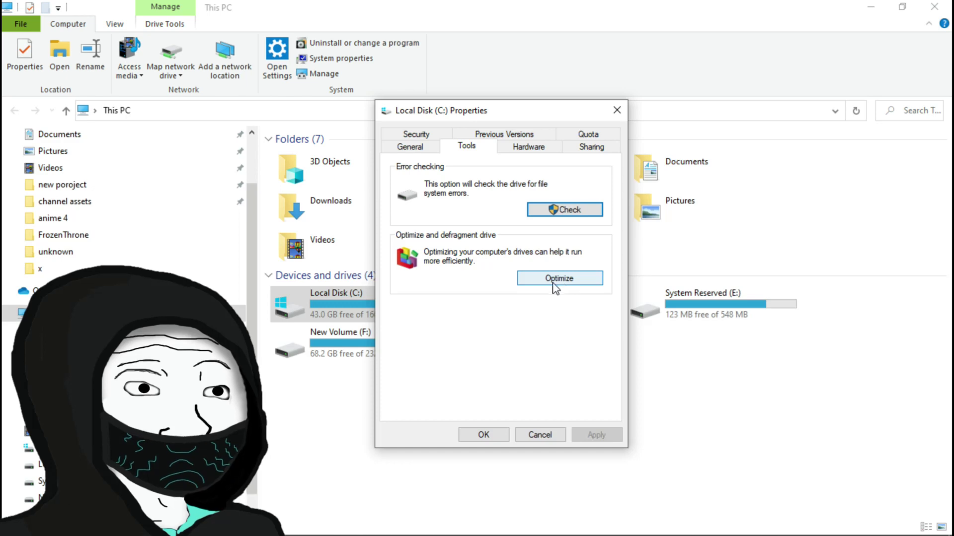
In Optimize Drives, analyze drives C: and D: for fragmentation
{"action": "left_click", "coordinate": [552, 284]}
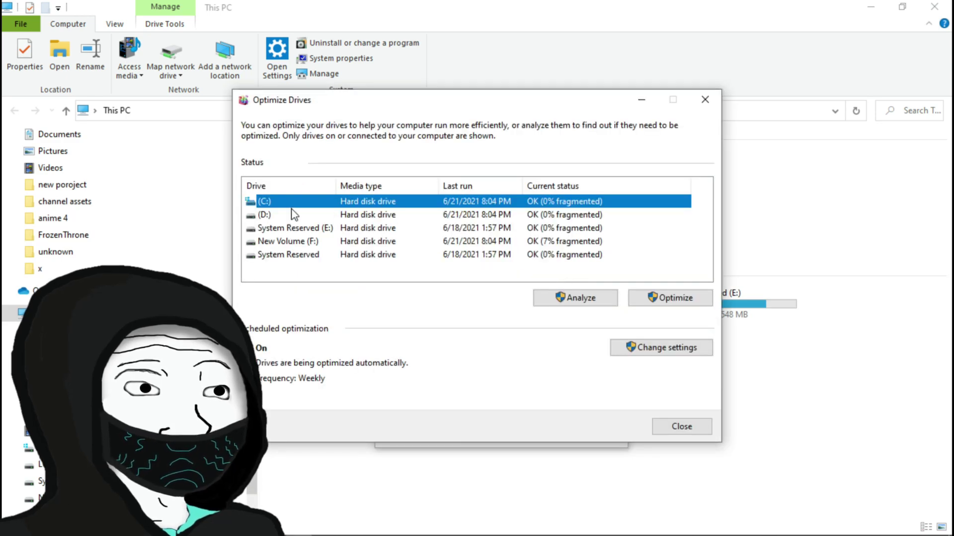
{"action": "left_click", "coordinate": [262, 217]}
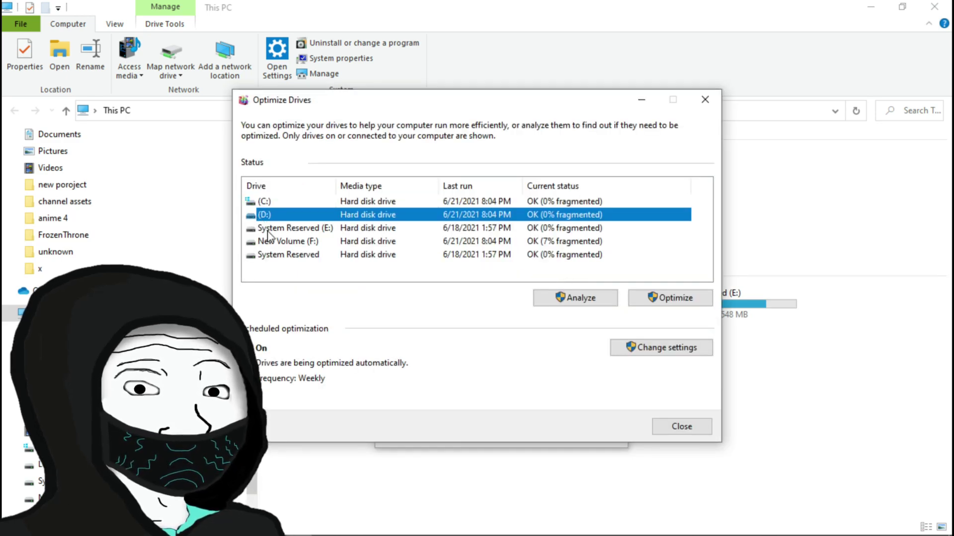
{"action": "left_click", "coordinate": [271, 202]}
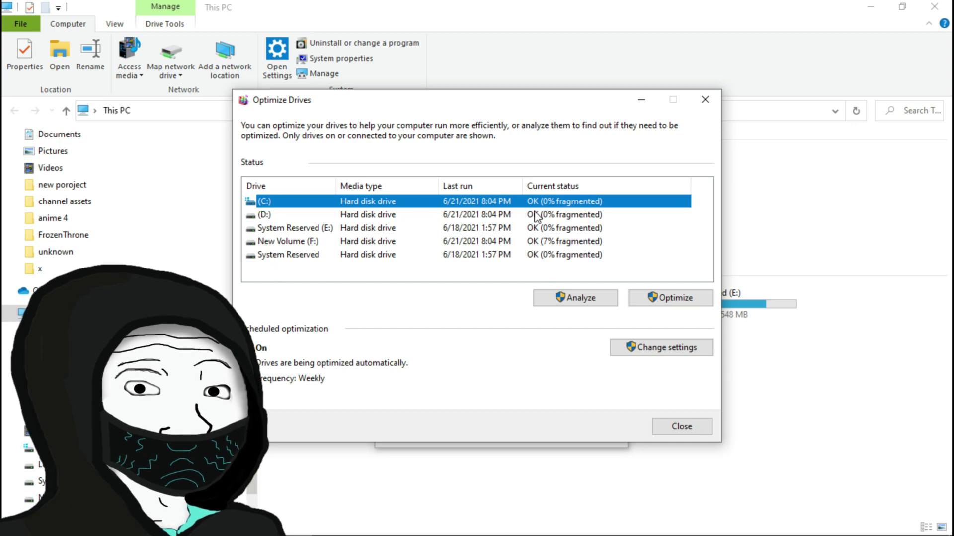
{"action": "left_click", "coordinate": [570, 299]}
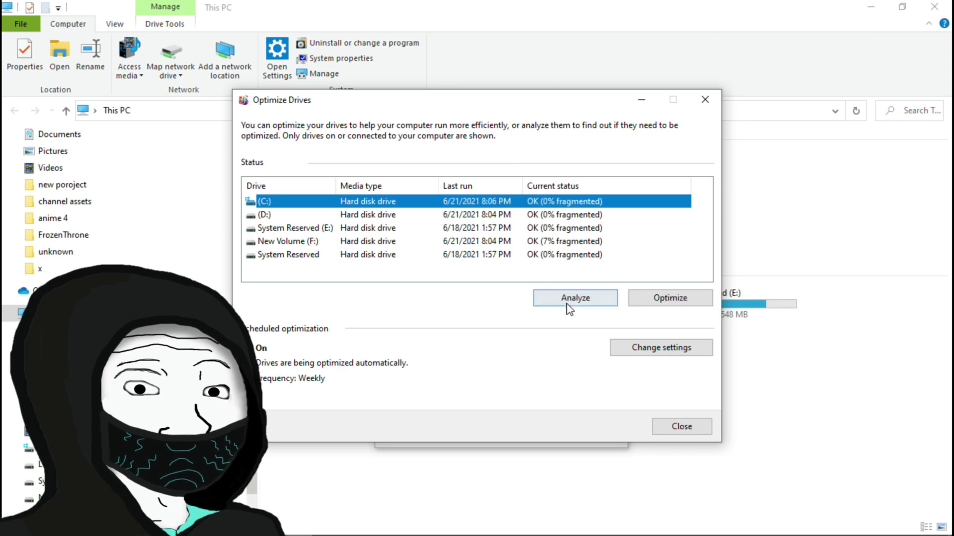
{"action": "left_click", "coordinate": [338, 217]}
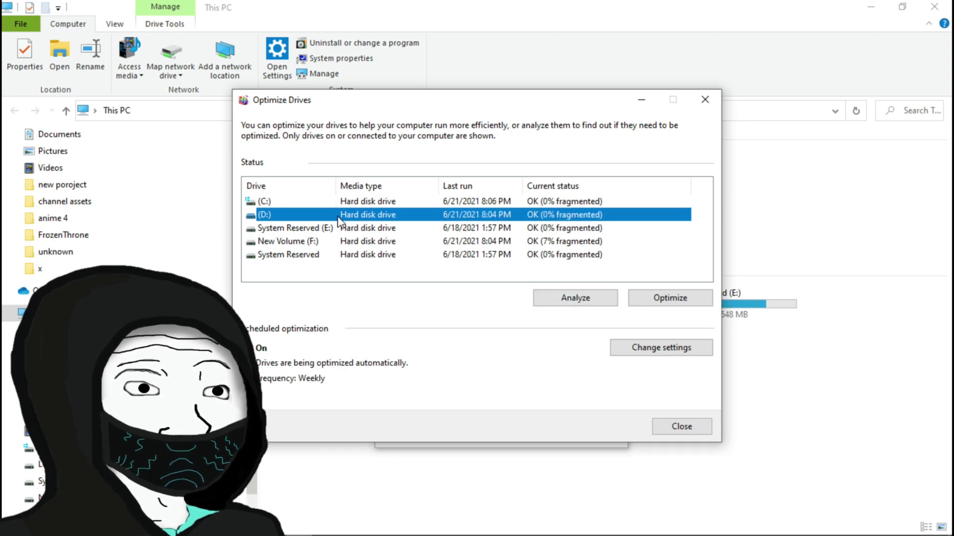
{"action": "left_click", "coordinate": [578, 306]}
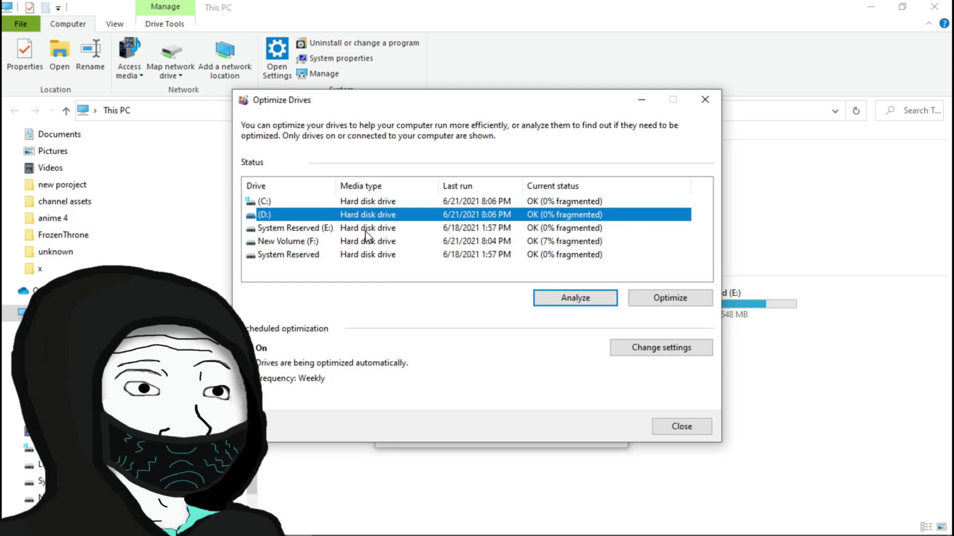
Analyze New Volume (F:) and start optimizing it
{"action": "left_click", "coordinate": [355, 243]}
{"action": "left_click", "coordinate": [571, 301]}
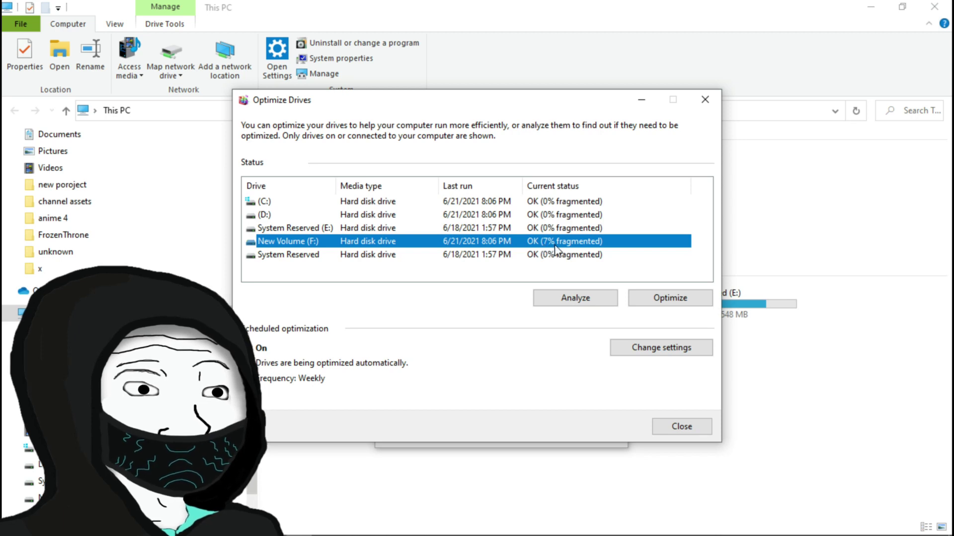
{"action": "left_click", "coordinate": [664, 300]}
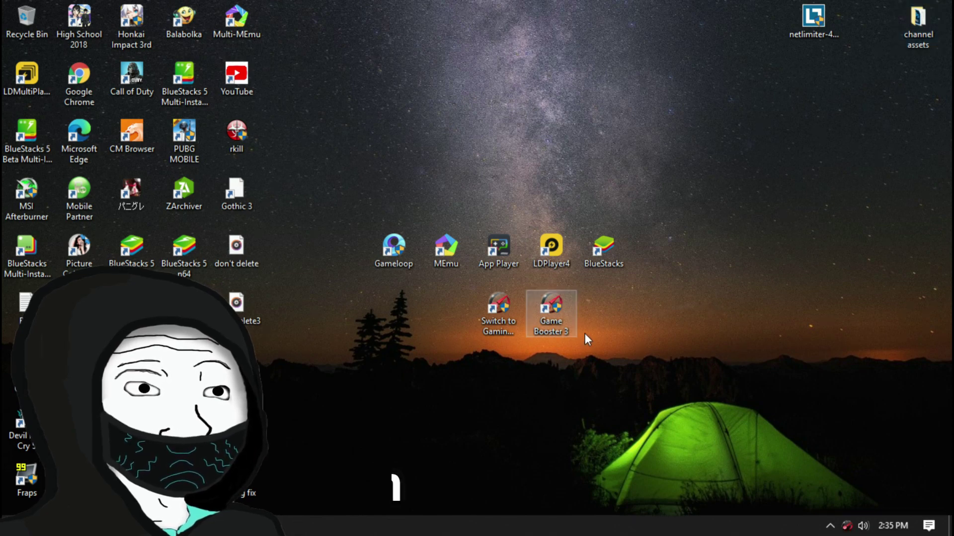
Launch Game Booster 3 from its shortcut and allow it through UAC
{"action": "right_click", "coordinate": [557, 318]}
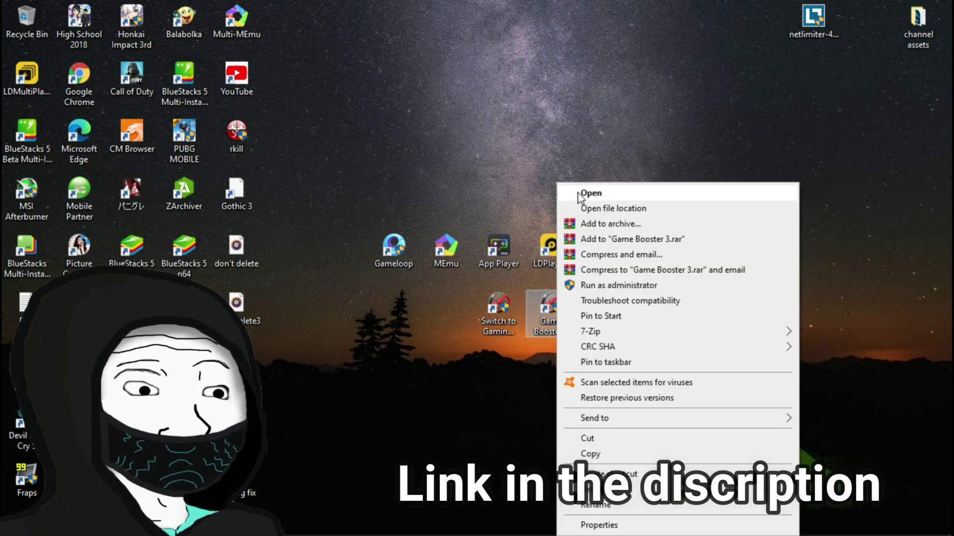
{"action": "left_click", "coordinate": [629, 194]}
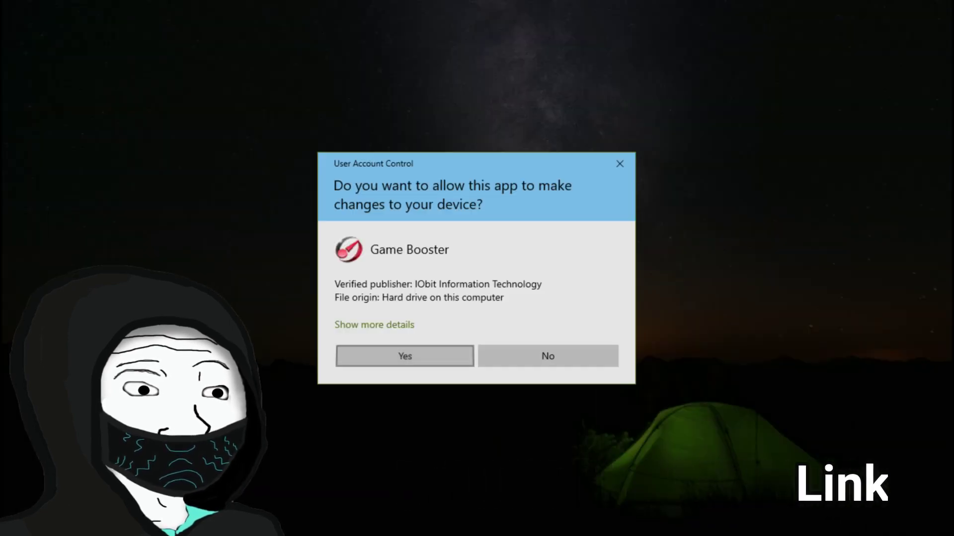
{"action": "left_click", "coordinate": [398, 351]}
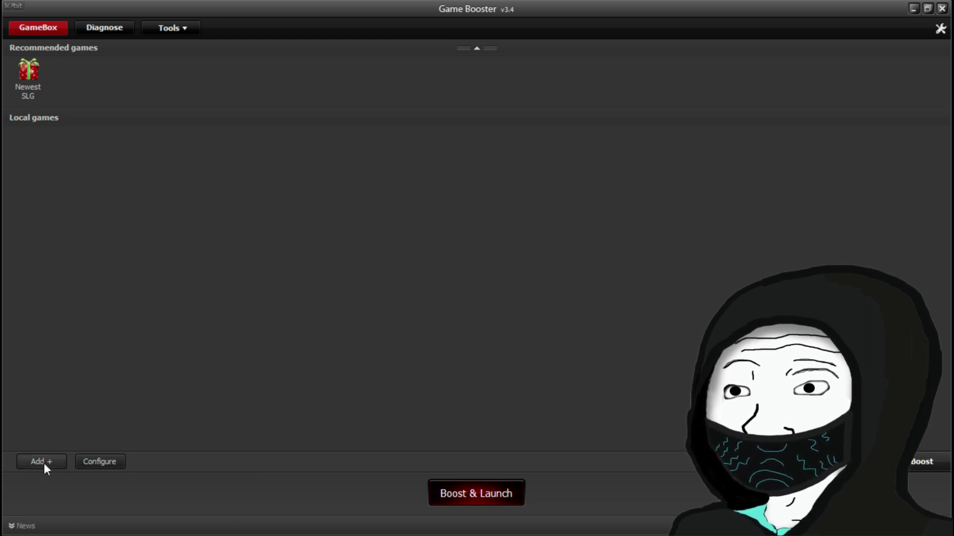
Add MEmu to the local games list, select it, and switch to the Boost view
{"action": "left_click", "coordinate": [43, 463]}
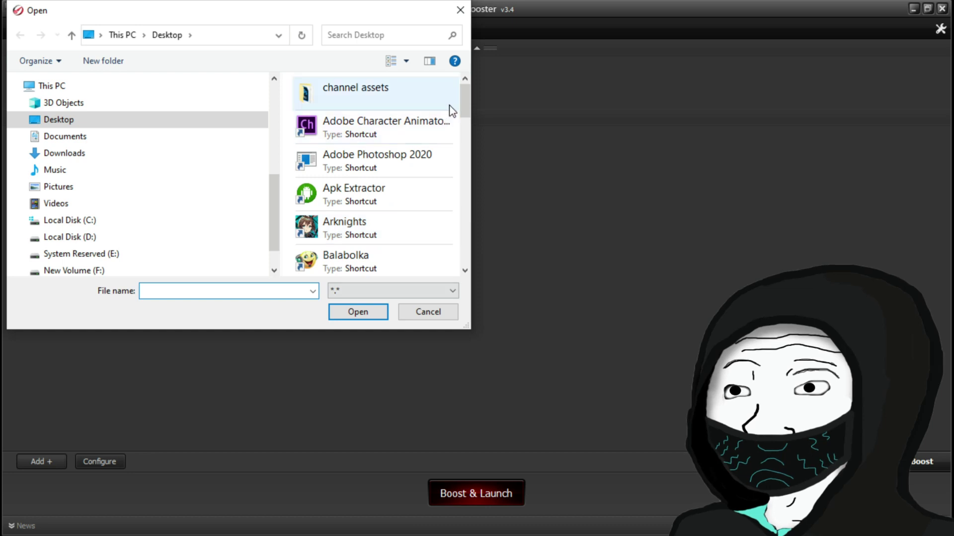
{"action": "left_click_drag", "start_coordinate": [465, 102], "coordinate": [458, 195]}
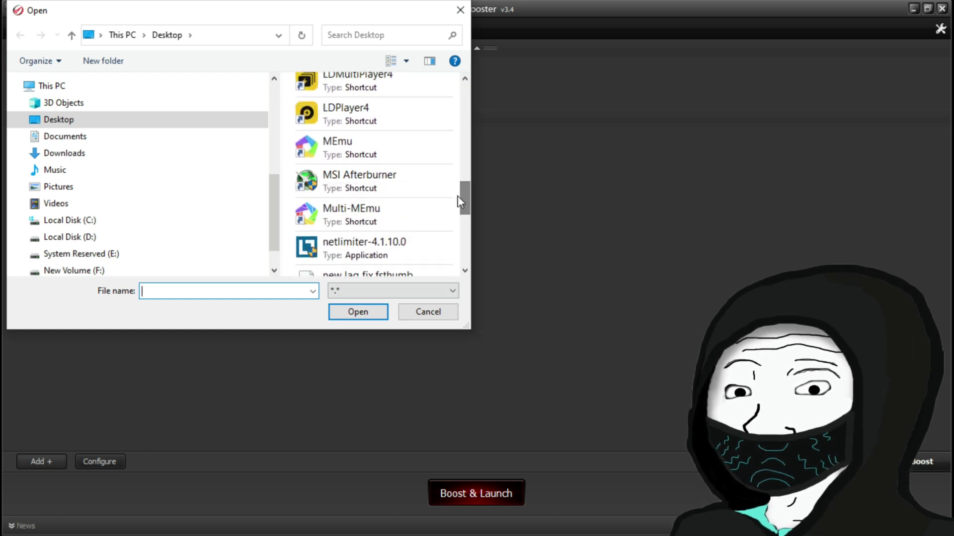
{"action": "double_click", "coordinate": [360, 155]}
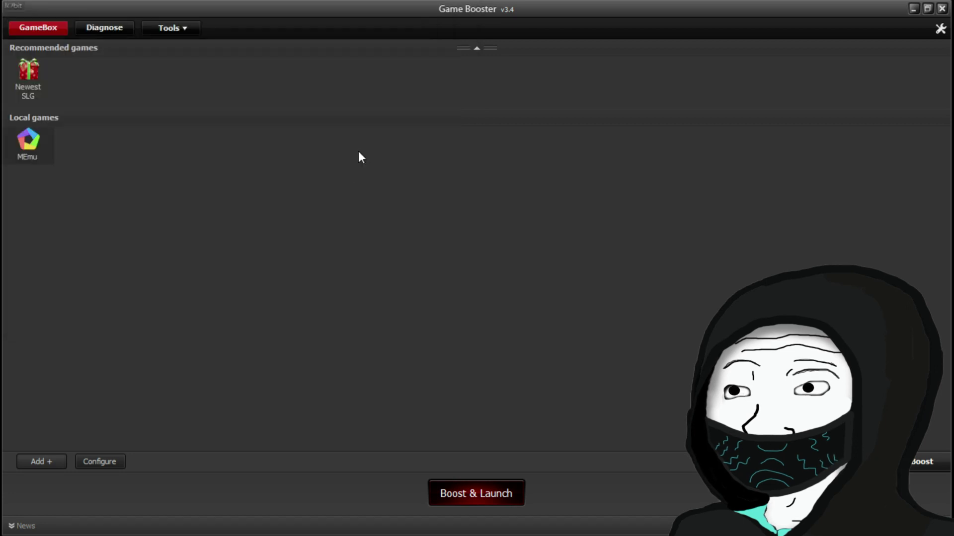
{"action": "left_click", "coordinate": [35, 155]}
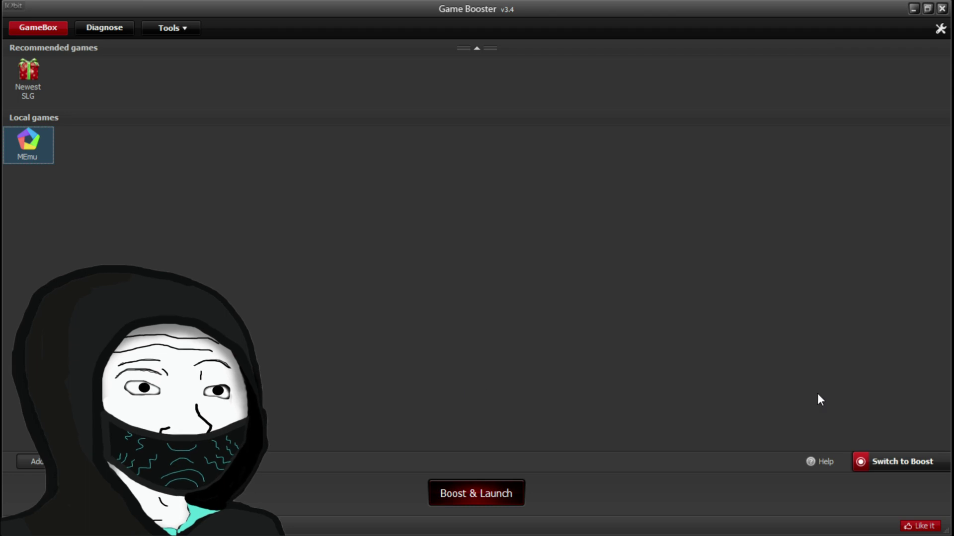
{"action": "left_click", "coordinate": [877, 464]}
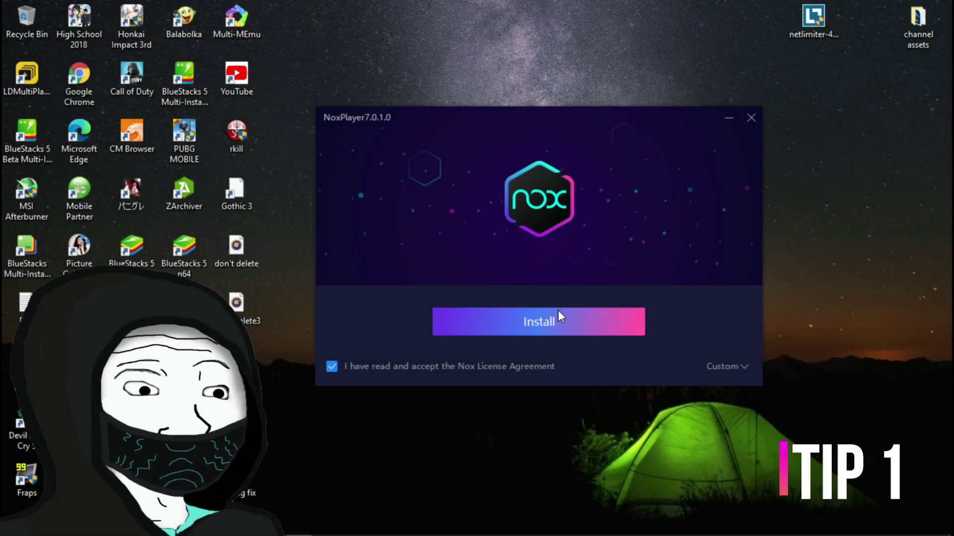
Change the NoxPlayer custom install path to F:\Program Files\Nox, then open This PC maximized
{"action": "left_click", "coordinate": [745, 368]}
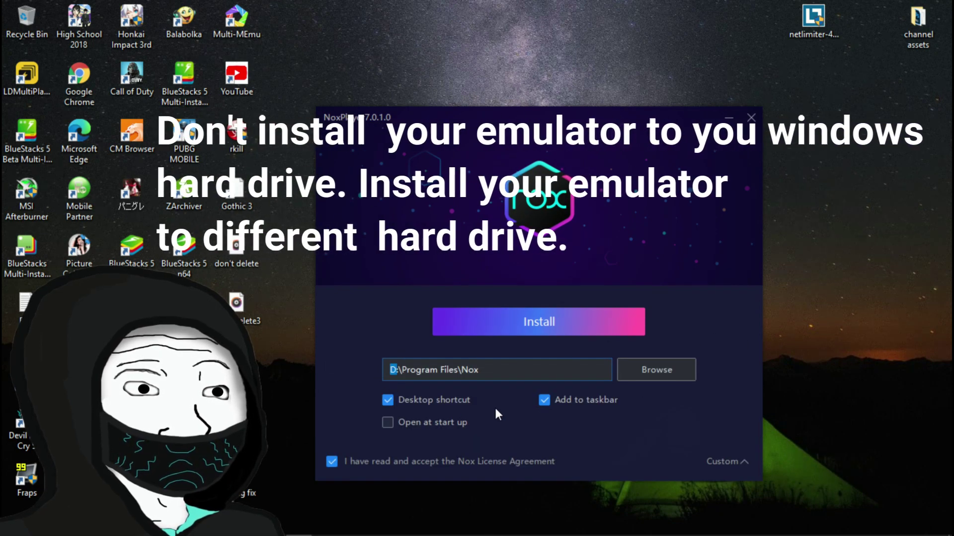
{"action": "type", "text": "F"}
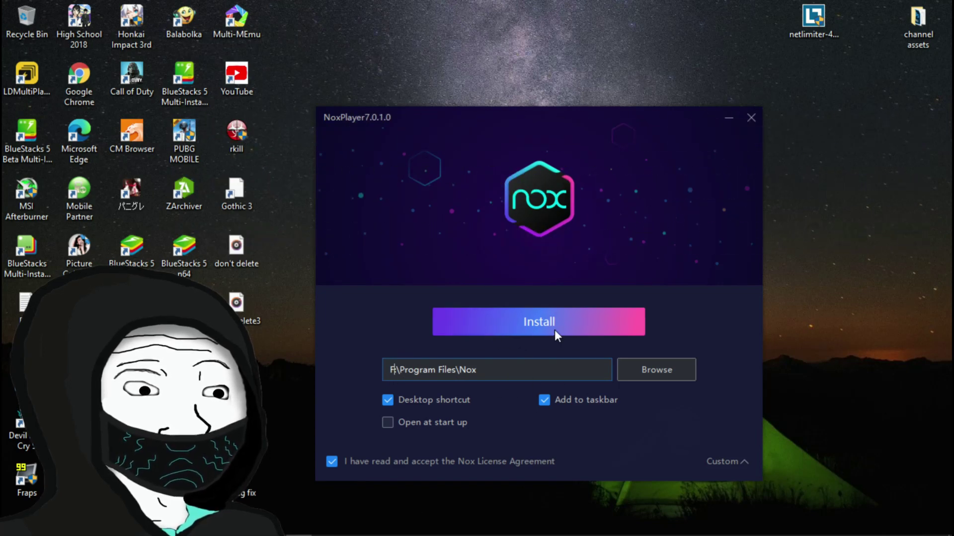
{"action": "key", "text": "super"}
{"action": "left_click", "coordinate": [564, 409]}
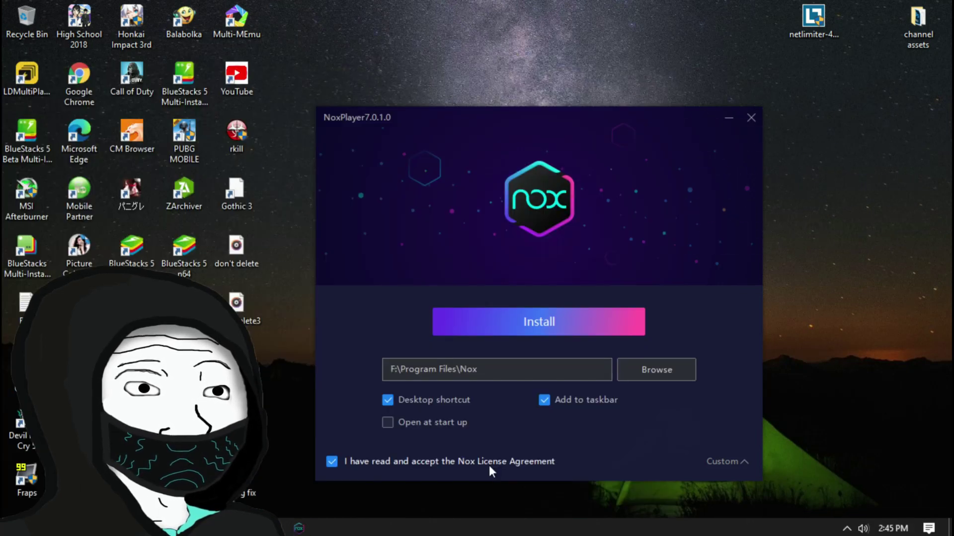
{"action": "left_click", "coordinate": [835, 28]}
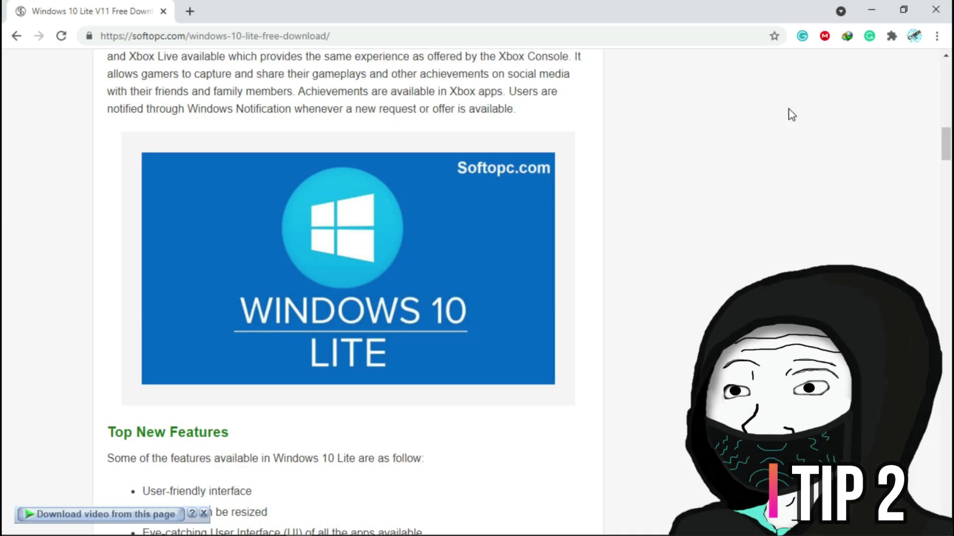
{"action": "scroll", "coordinate": [790, 114], "scroll_direction": "down", "scroll_amount": 7}
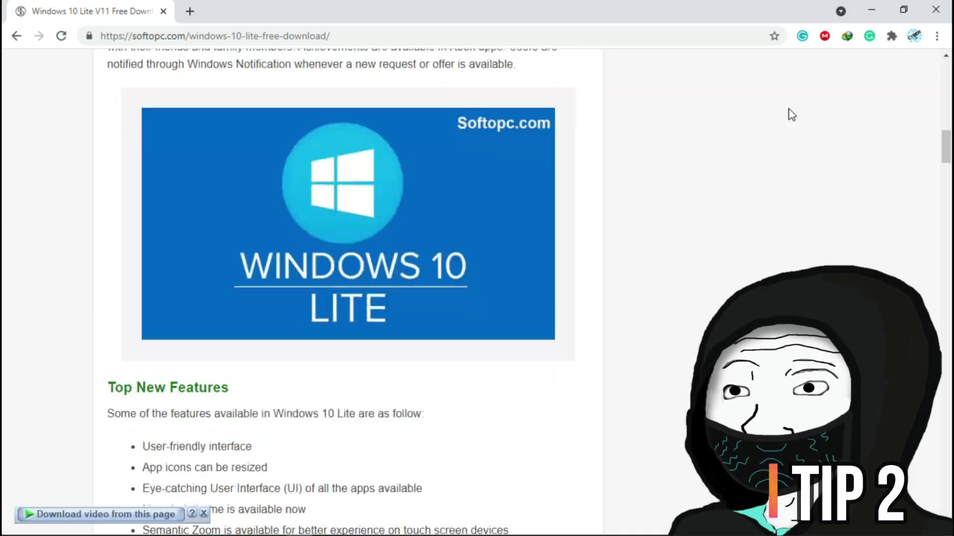
{"action": "scroll", "coordinate": [791, 114], "scroll_direction": "down", "scroll_amount": 15}
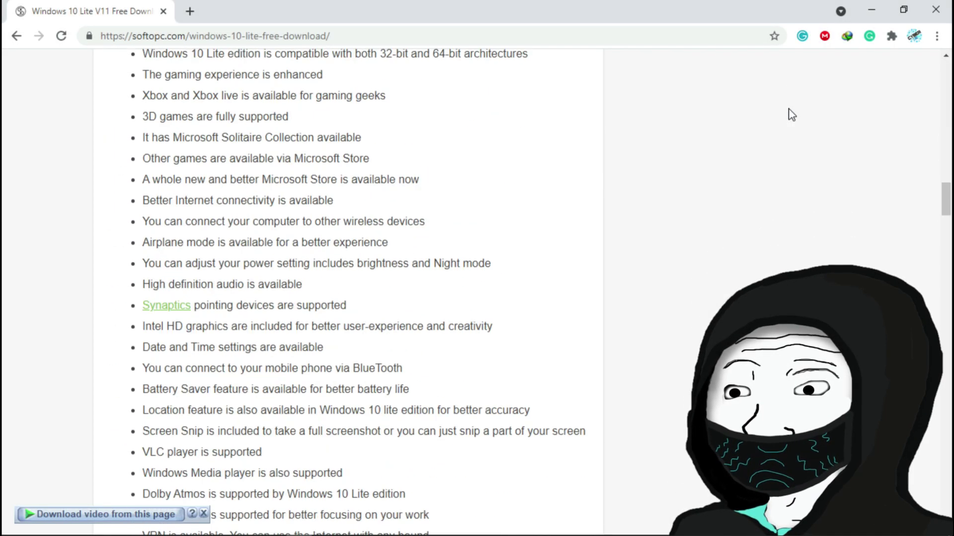
{"action": "scroll", "coordinate": [791, 114], "scroll_direction": "down", "scroll_amount": 8}
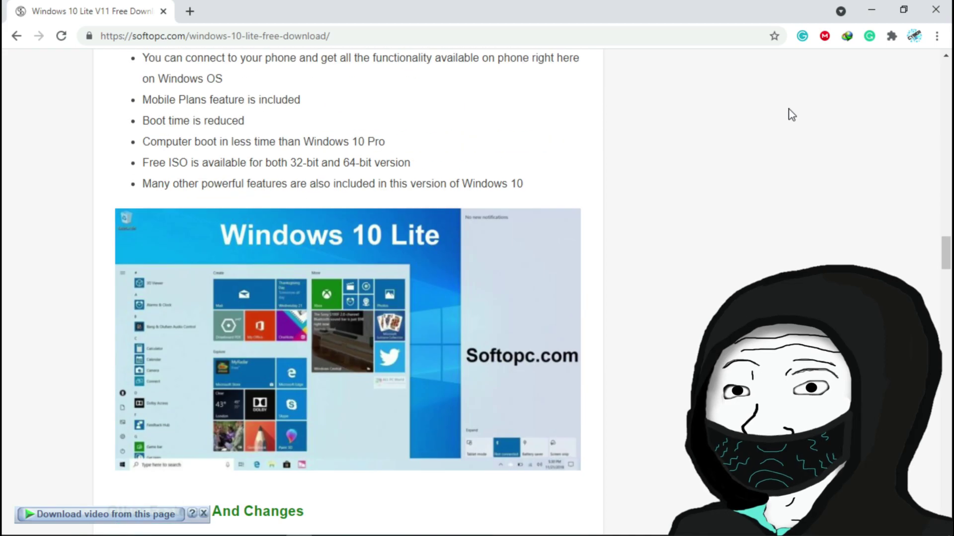
{"action": "scroll", "coordinate": [791, 114], "scroll_direction": "down", "scroll_amount": 14}
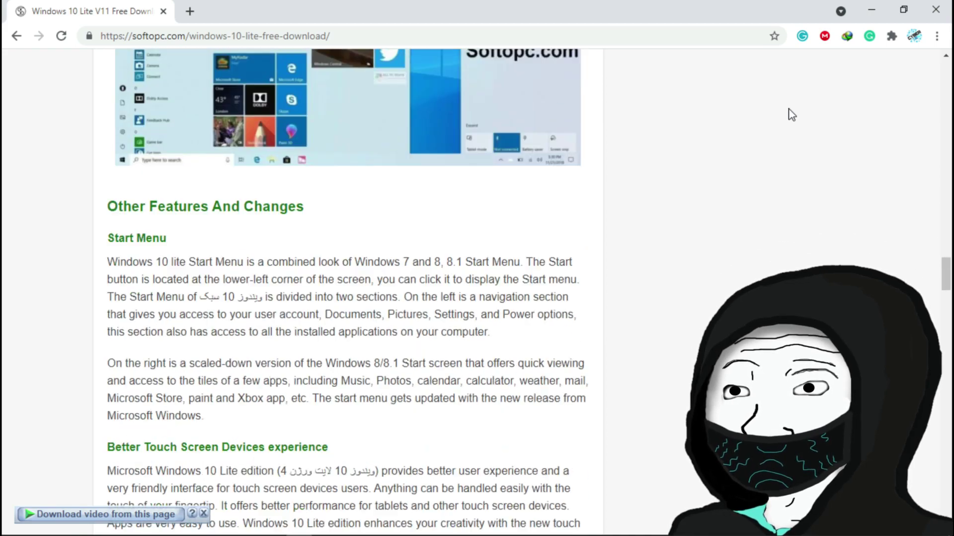
{"action": "scroll", "coordinate": [792, 114], "scroll_direction": "down", "scroll_amount": 19}
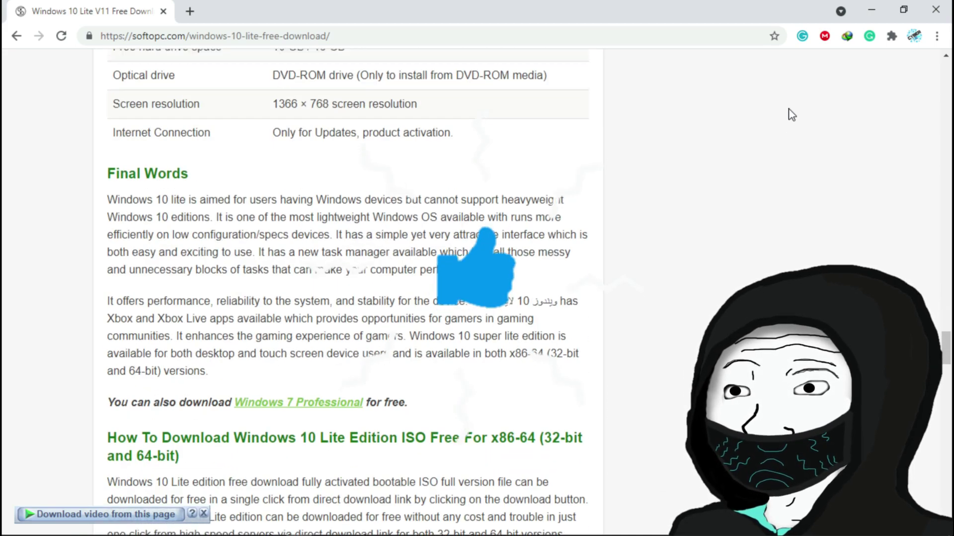
{"action": "scroll", "coordinate": [791, 115], "scroll_direction": "down", "scroll_amount": 4}
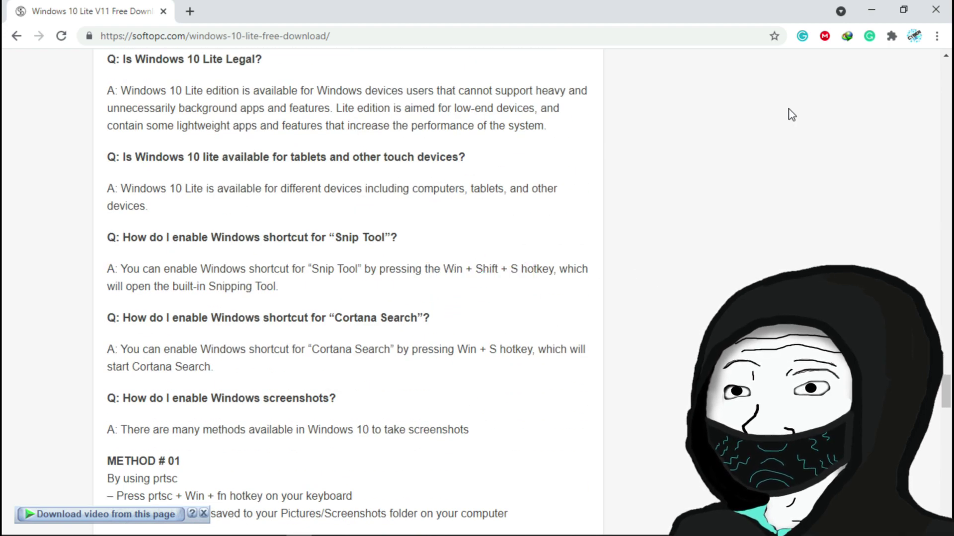
{"action": "scroll", "coordinate": [791, 114], "scroll_direction": "down", "scroll_amount": 5}
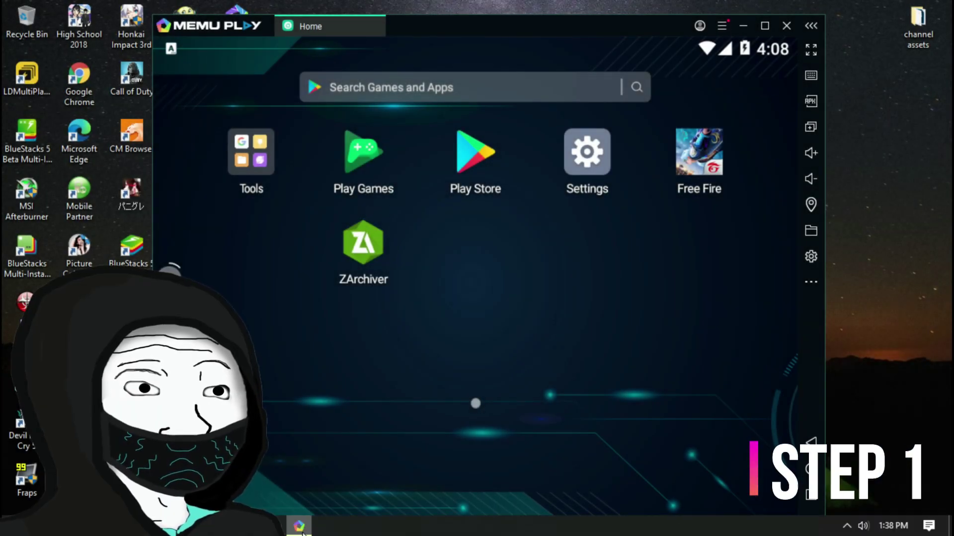
Keep MEmu's Medium engine with OpenGL and 1024 × 768 at 256 DPI, and save settings
{"action": "left_click", "coordinate": [723, 27]}
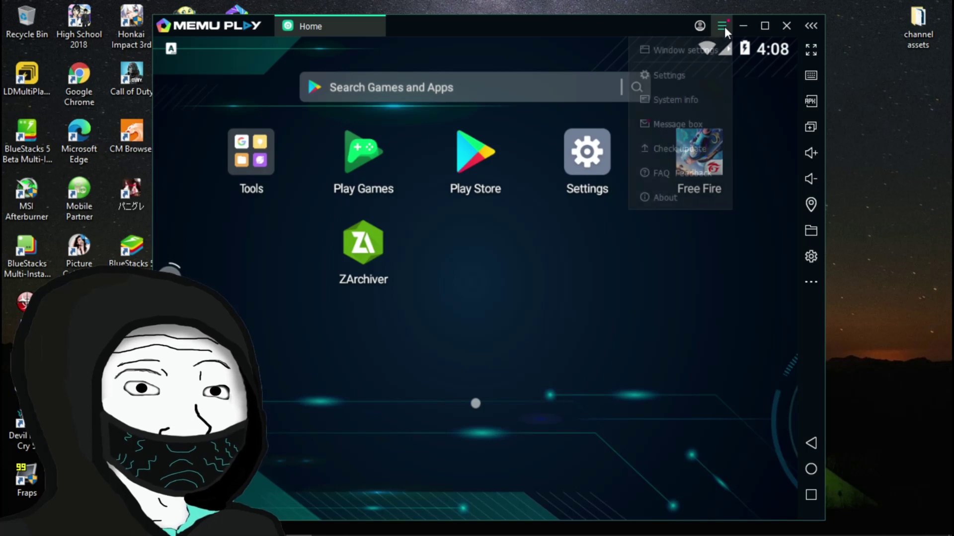
{"action": "left_click", "coordinate": [679, 72]}
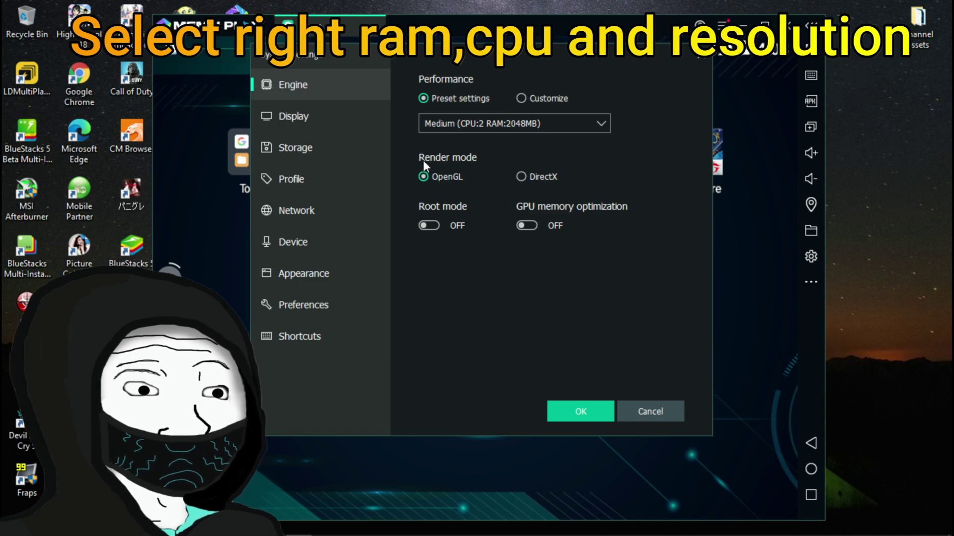
{"action": "mouse_move", "coordinate": [420, 127]}
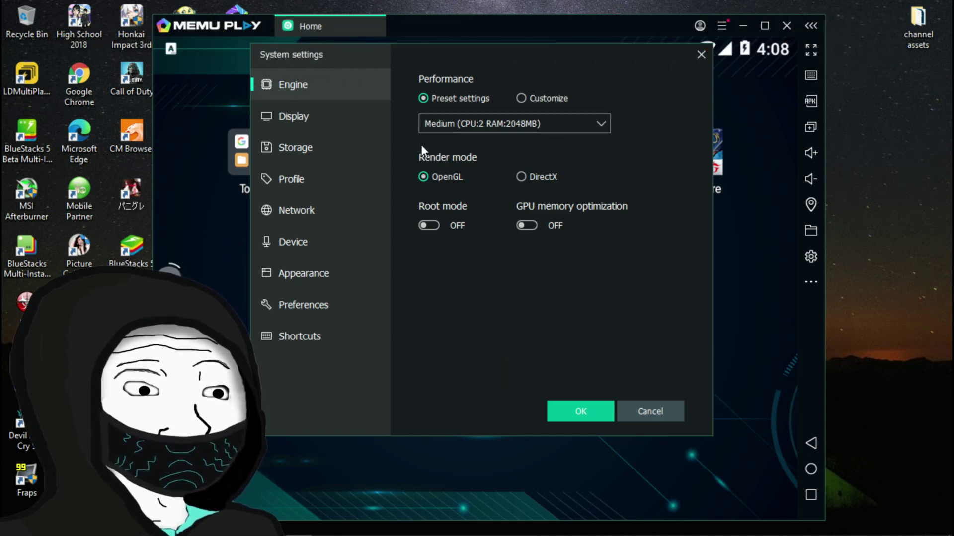
{"action": "mouse_move", "coordinate": [419, 165]}
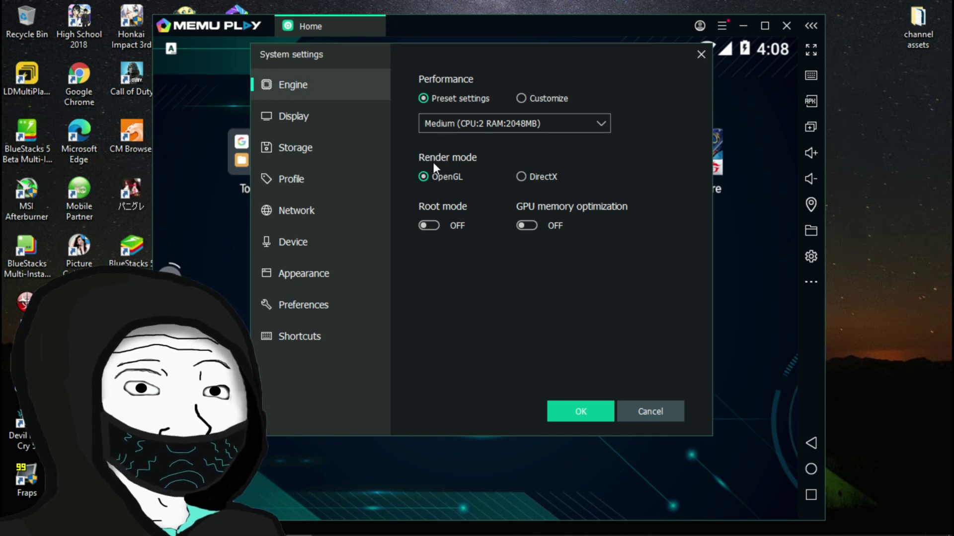
{"action": "left_click", "coordinate": [308, 117]}
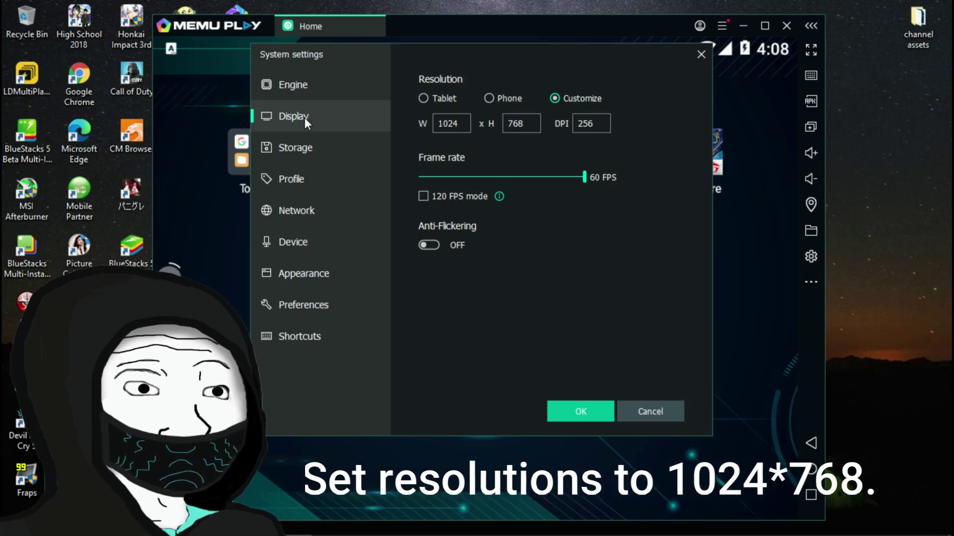
{"action": "mouse_move", "coordinate": [423, 98]}
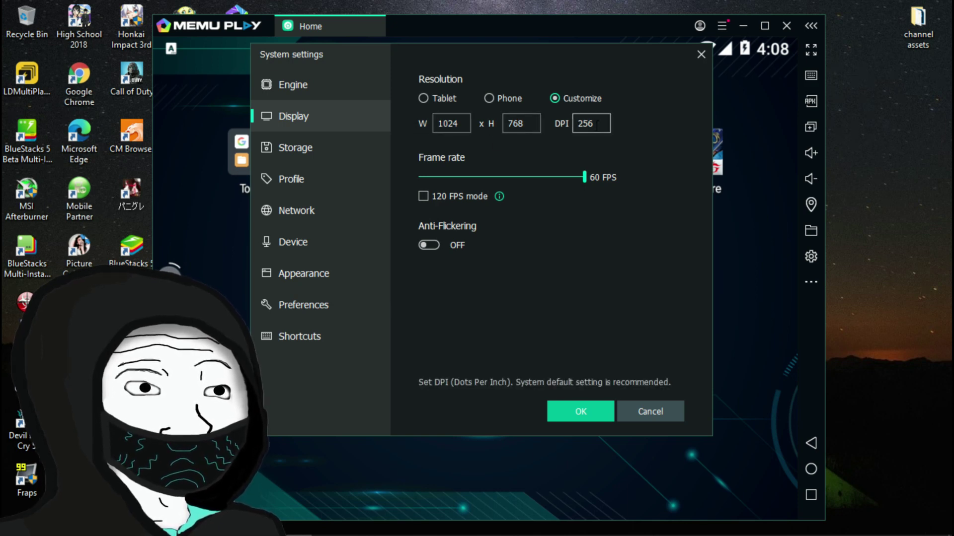
{"action": "left_click", "coordinate": [567, 408]}
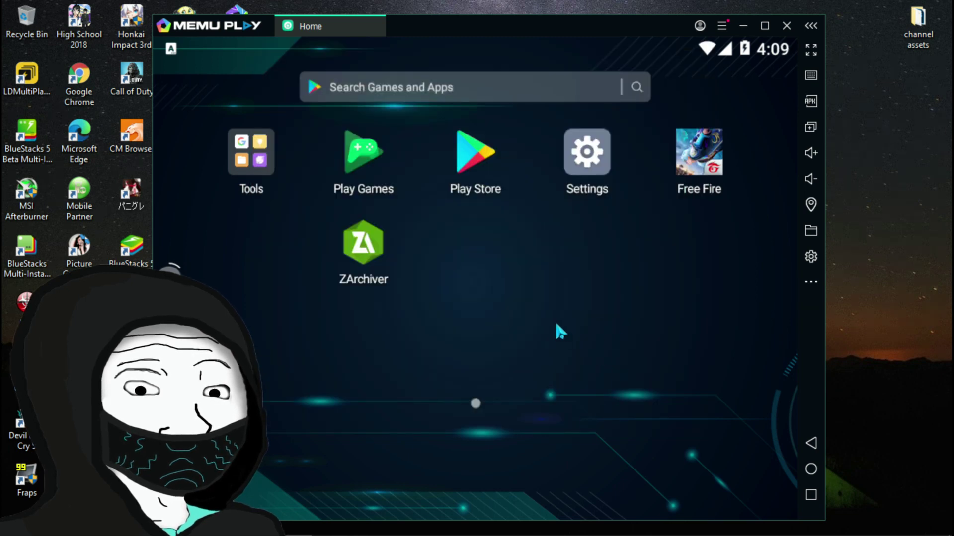
Open the Android Settings app and scroll to the bottom of the list
{"action": "left_click", "coordinate": [580, 168]}
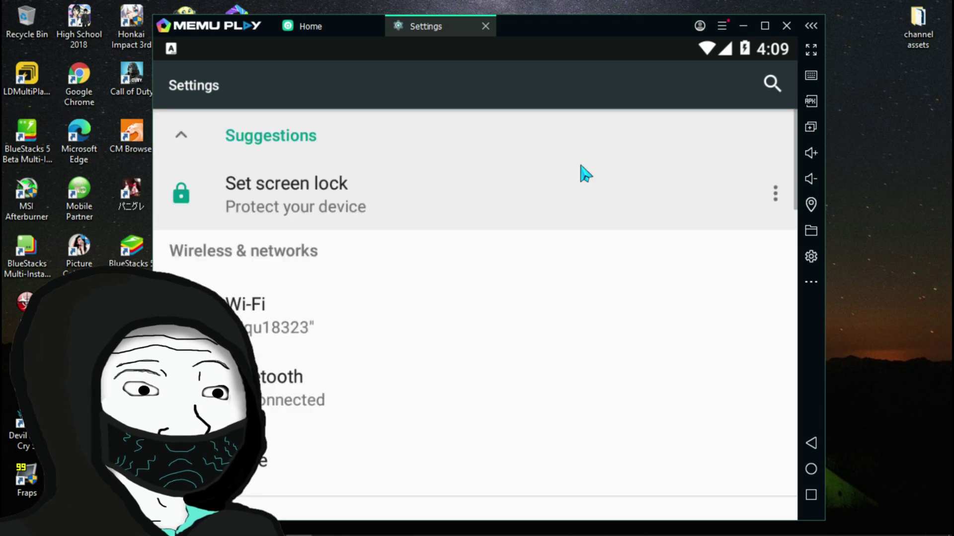
{"action": "left_click_drag", "start_coordinate": [441, 466], "coordinate": [481, 228]}
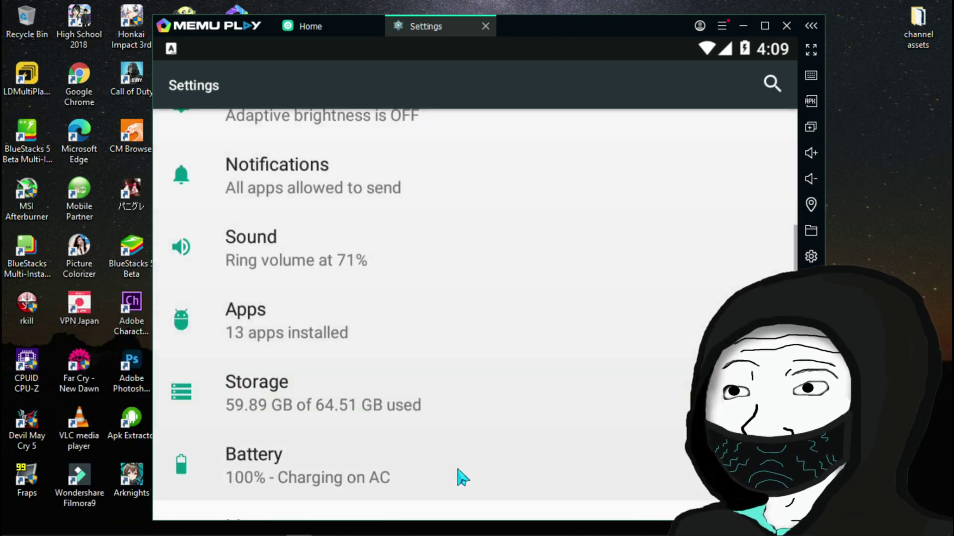
{"action": "left_click_drag", "start_coordinate": [462, 477], "coordinate": [536, 324]}
{"action": "left_click_drag", "start_coordinate": [485, 436], "coordinate": [481, 231]}
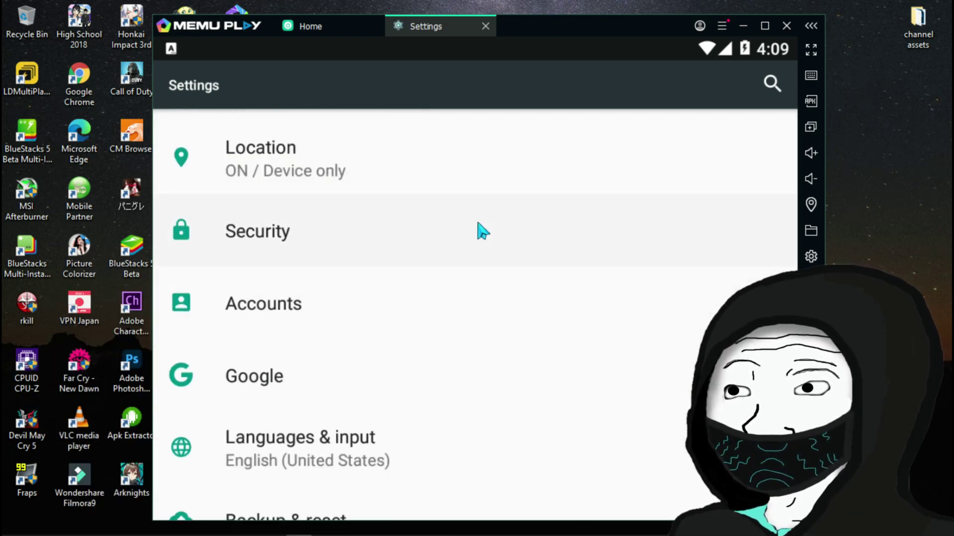
{"action": "scroll", "coordinate": [485, 302], "scroll_direction": "down", "scroll_amount": 8}
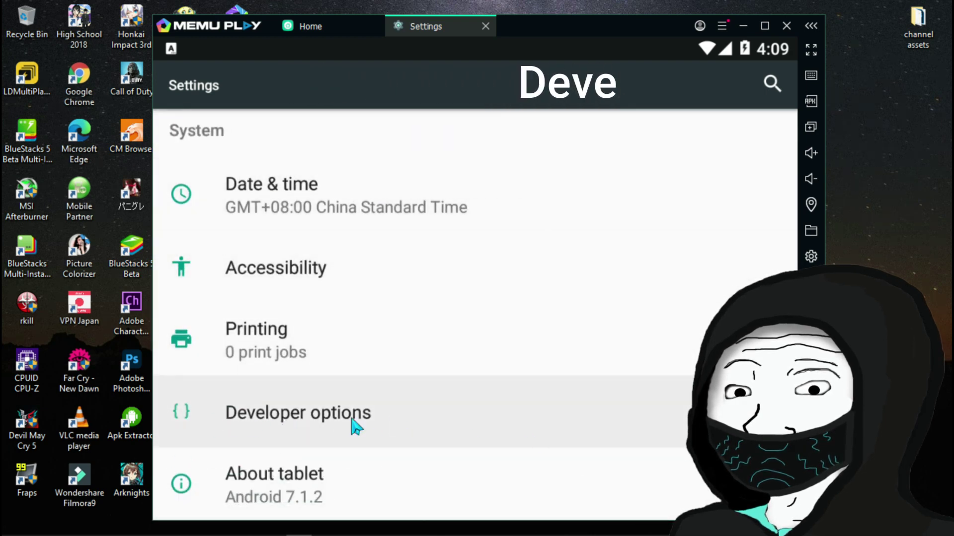
Tap Build number in About tablet to confirm developer mode is on, then open Developer options
{"action": "left_click", "coordinate": [305, 486]}
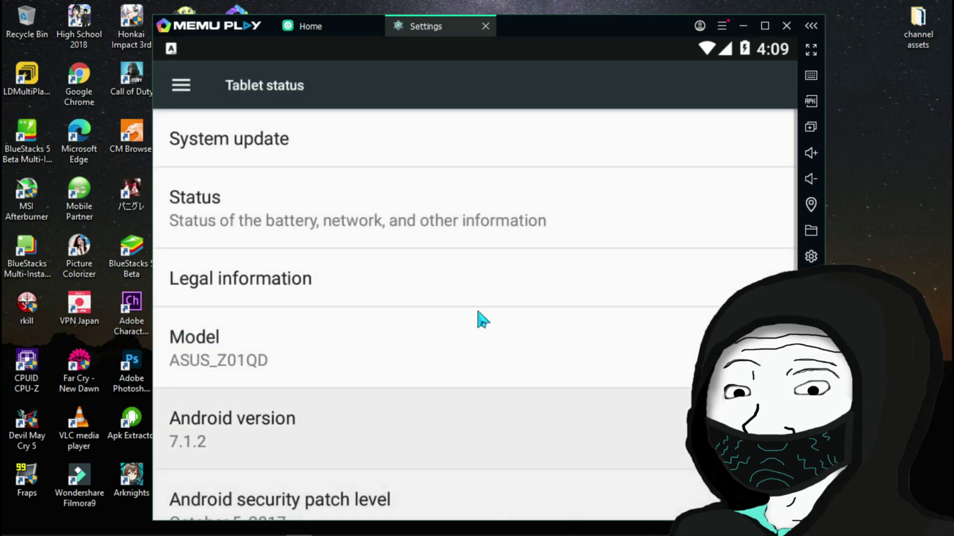
{"action": "scroll", "coordinate": [472, 389], "scroll_direction": "down", "scroll_amount": 6}
{"action": "left_click", "coordinate": [357, 471]}
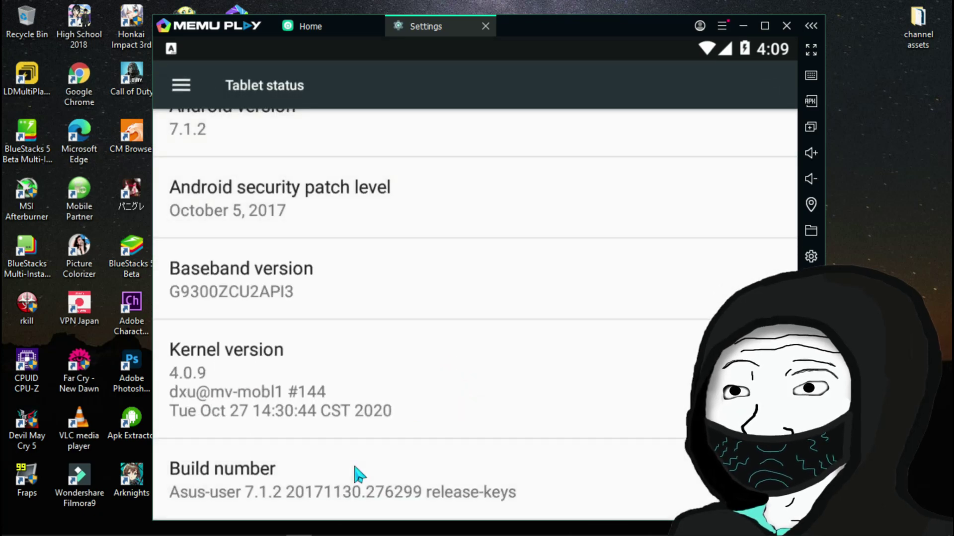
{"action": "left_click", "coordinate": [354, 467]}
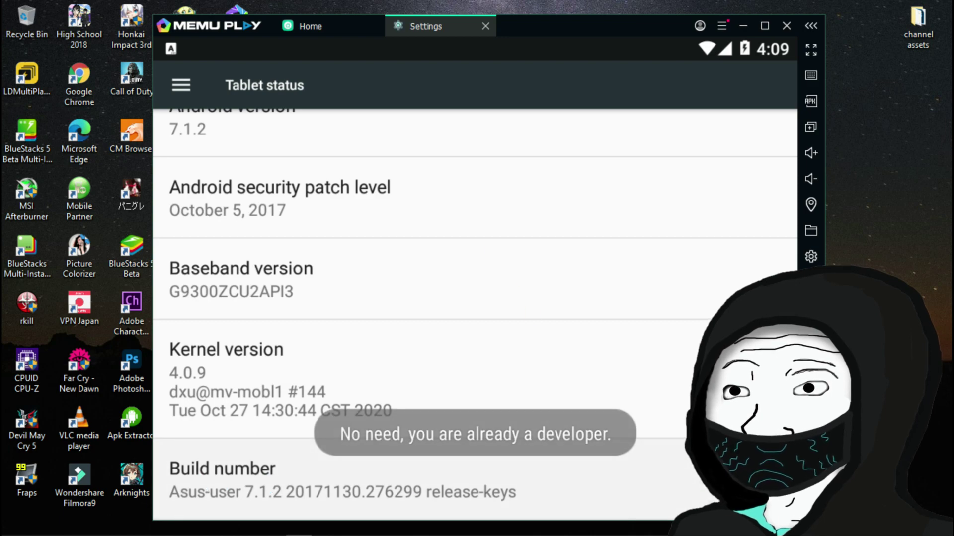
{"action": "key", "text": "Escape"}
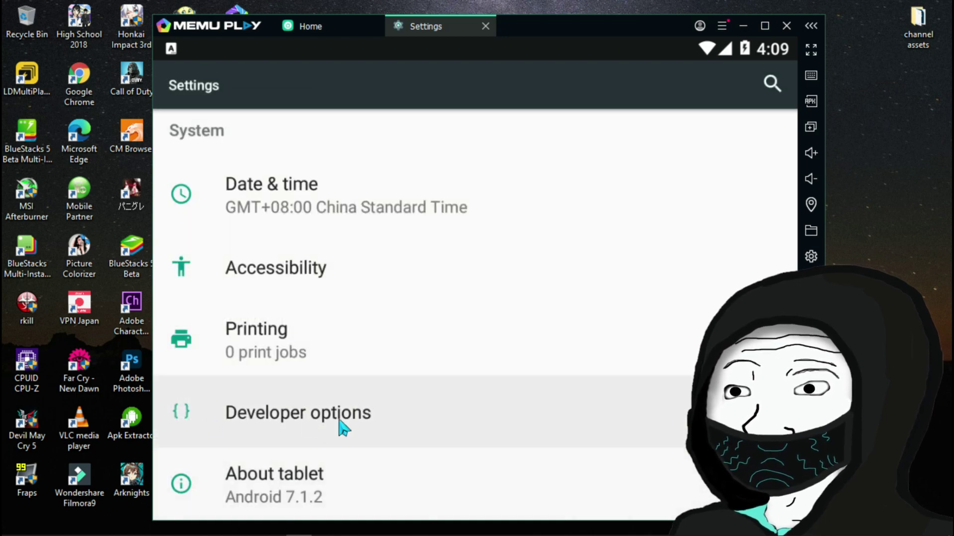
{"action": "left_click", "coordinate": [327, 421]}
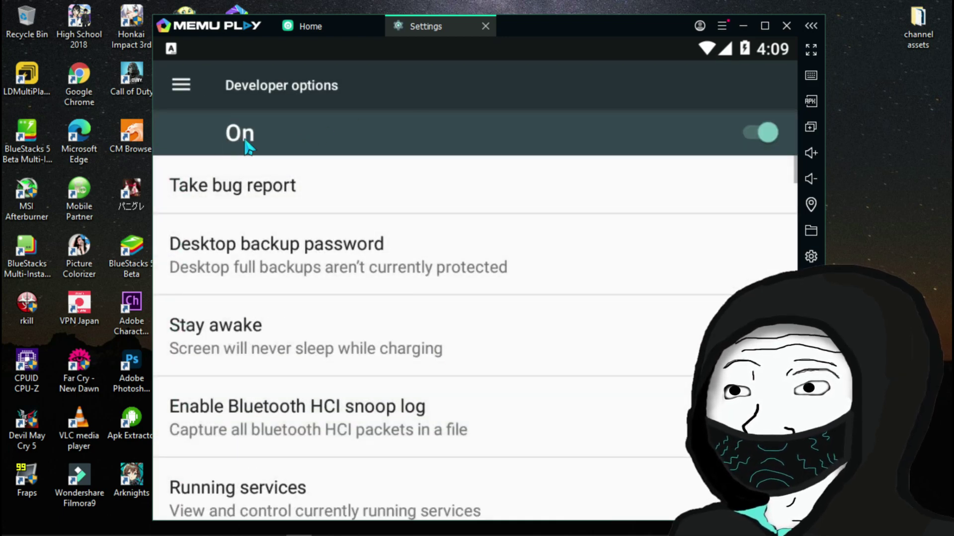
Toggle the Developer options master switch off and back on, allowing development settings
{"action": "left_click", "coordinate": [761, 147]}
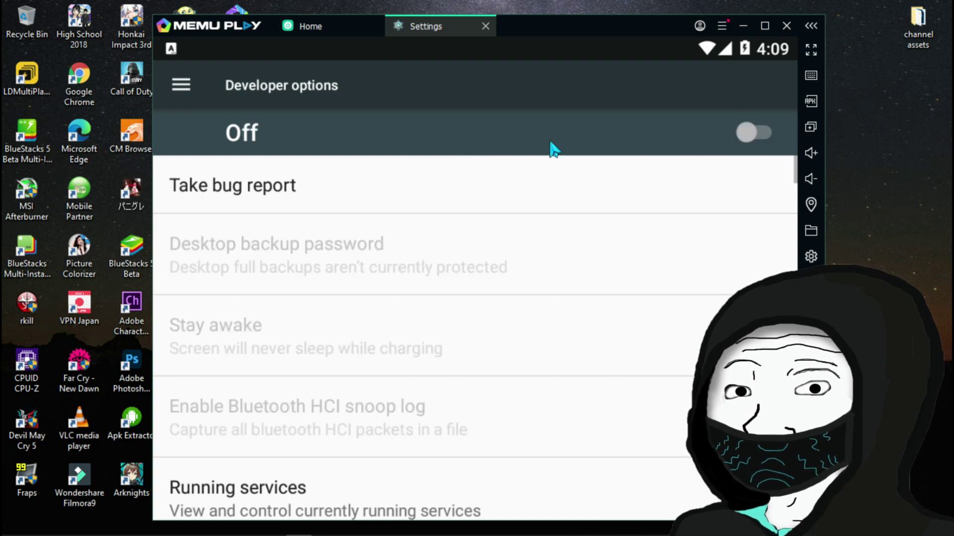
{"action": "left_click", "coordinate": [759, 143]}
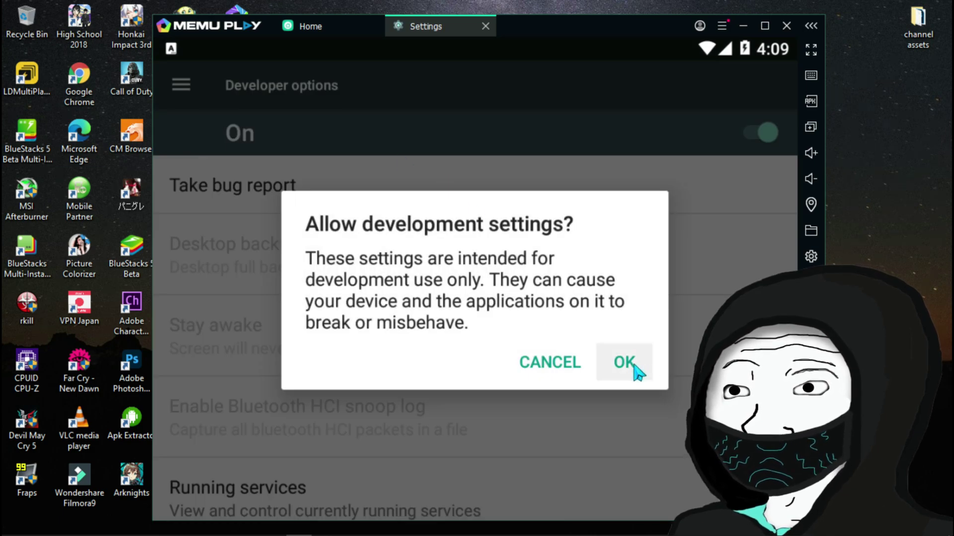
{"action": "left_click", "coordinate": [634, 366]}
Try Force GPU rendering, then switch on Force 4x MSAA
{"action": "scroll", "coordinate": [549, 209], "scroll_direction": "down", "scroll_amount": 15}
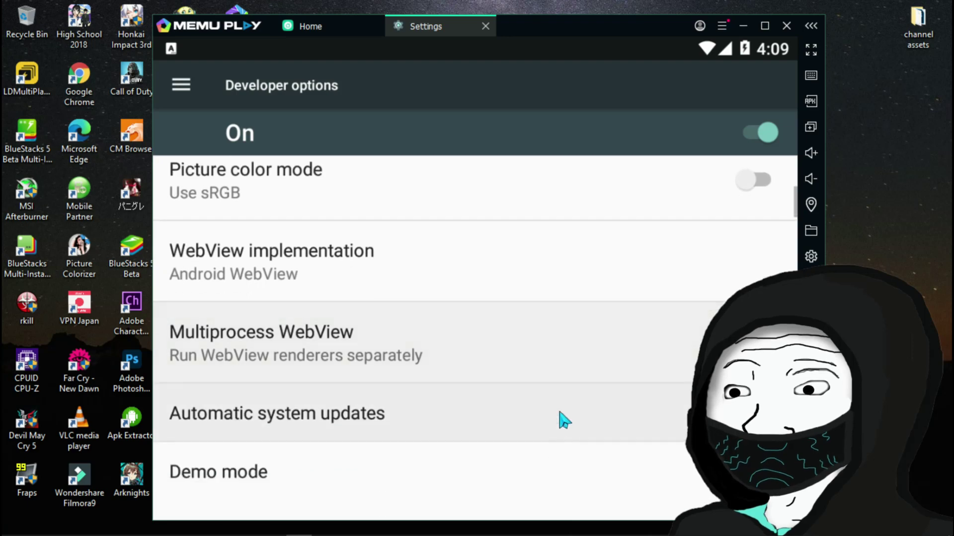
{"action": "scroll", "coordinate": [520, 184], "scroll_direction": "down", "scroll_amount": 15}
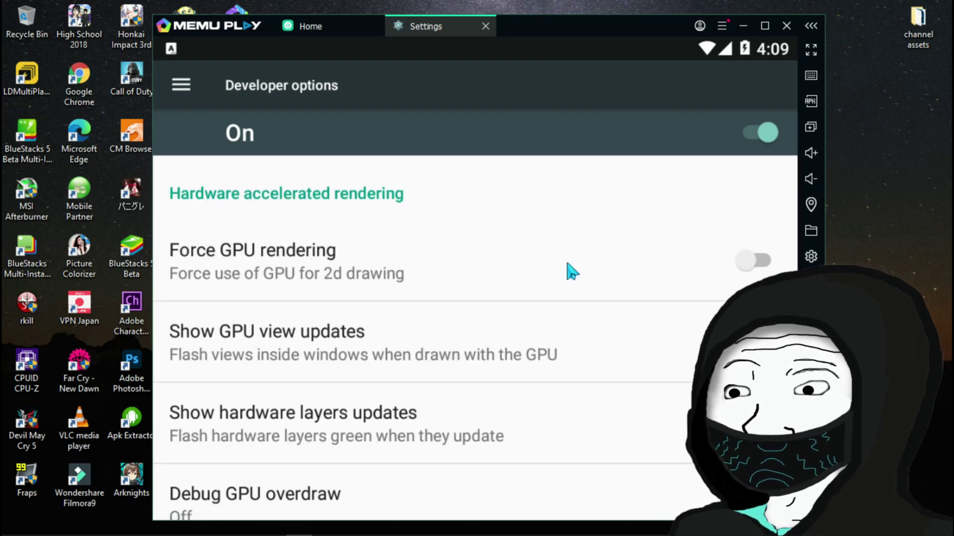
{"action": "left_click", "coordinate": [571, 271]}
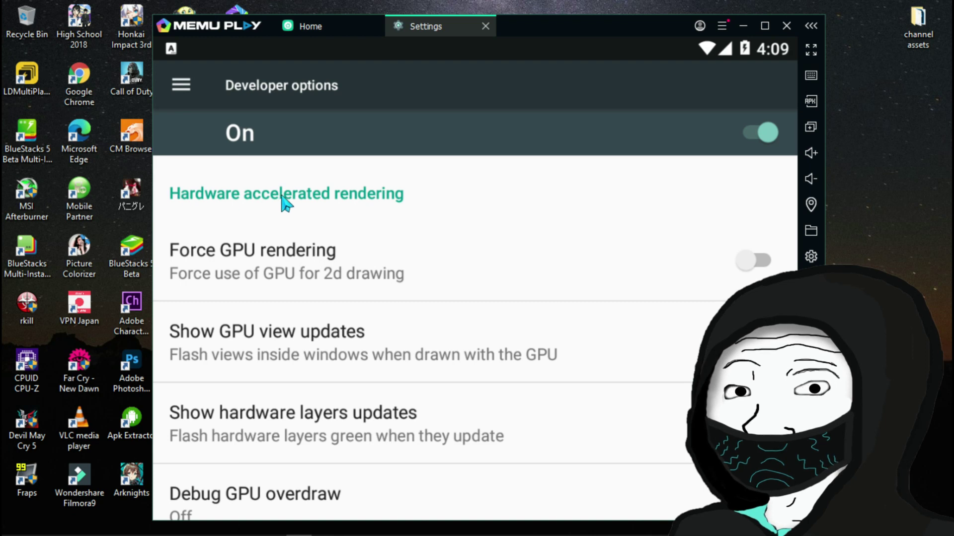
{"action": "scroll", "coordinate": [483, 351], "scroll_direction": "down", "scroll_amount": 5}
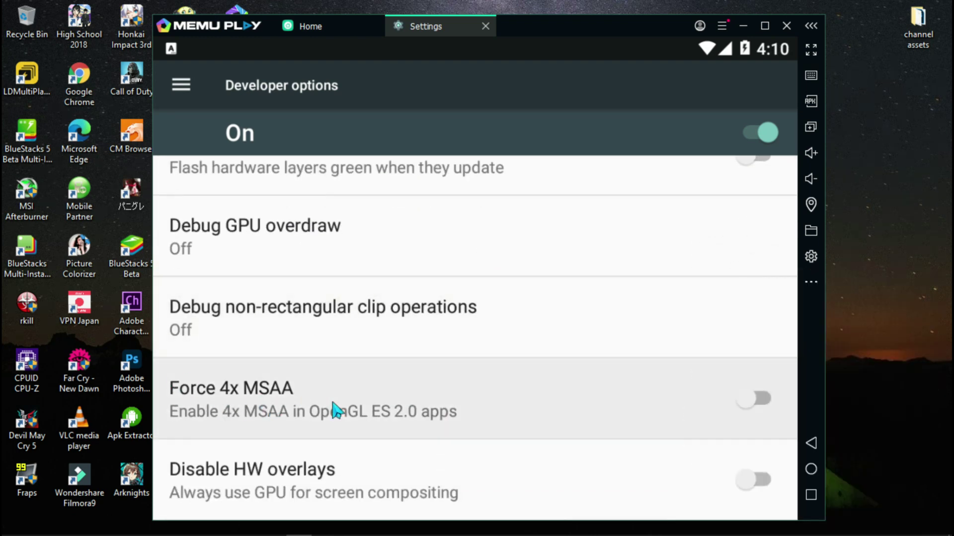
{"action": "left_click", "coordinate": [775, 398]}
{"action": "scroll", "coordinate": [654, 374], "scroll_direction": "down", "scroll_amount": 5}
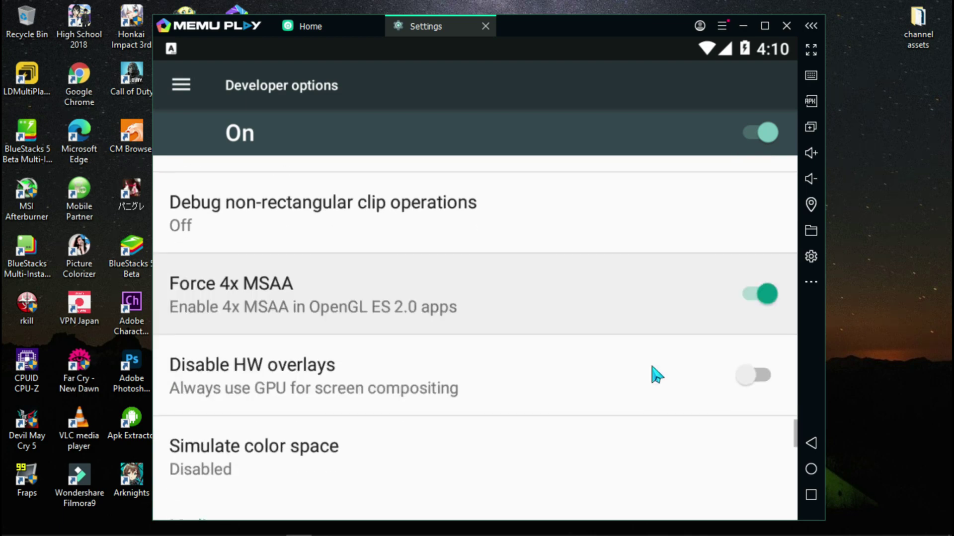
{"action": "scroll", "coordinate": [406, 300], "scroll_direction": "up", "scroll_amount": 5}
{"action": "scroll", "coordinate": [334, 414], "scroll_direction": "down", "scroll_amount": 5}
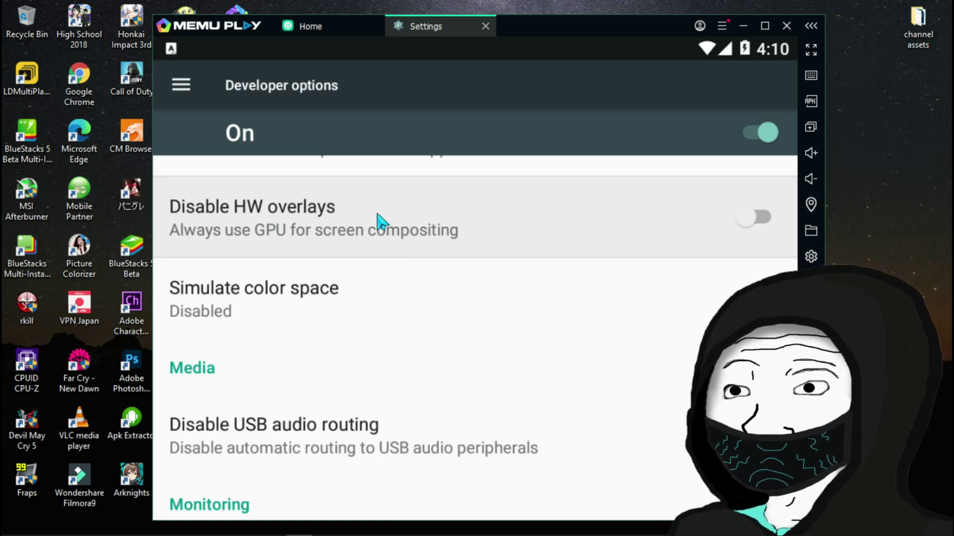
{"action": "scroll", "coordinate": [769, 241], "scroll_direction": "up", "scroll_amount": 5}
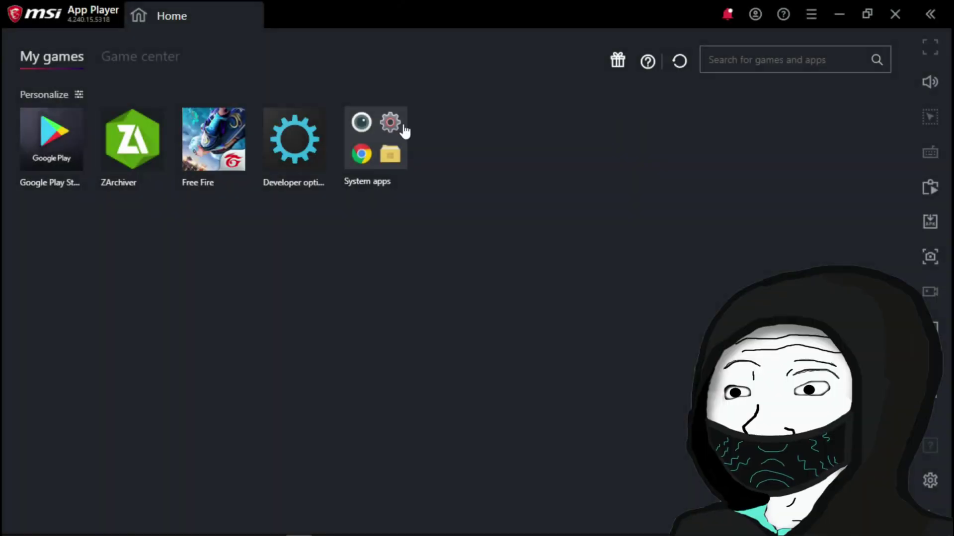
{"action": "left_click", "coordinate": [390, 133]}
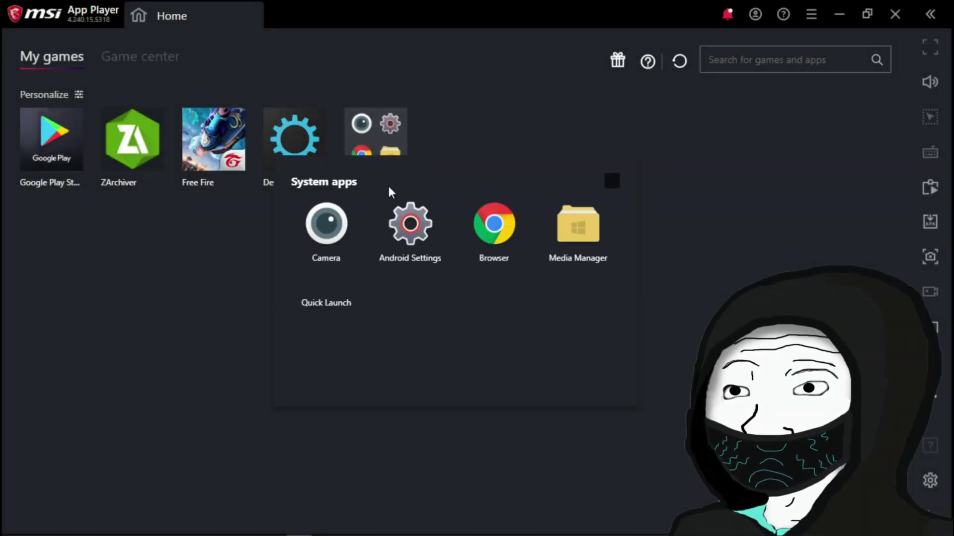
{"action": "left_click", "coordinate": [408, 237]}
{"action": "scroll", "coordinate": [411, 244], "scroll_direction": "down", "scroll_amount": 10}
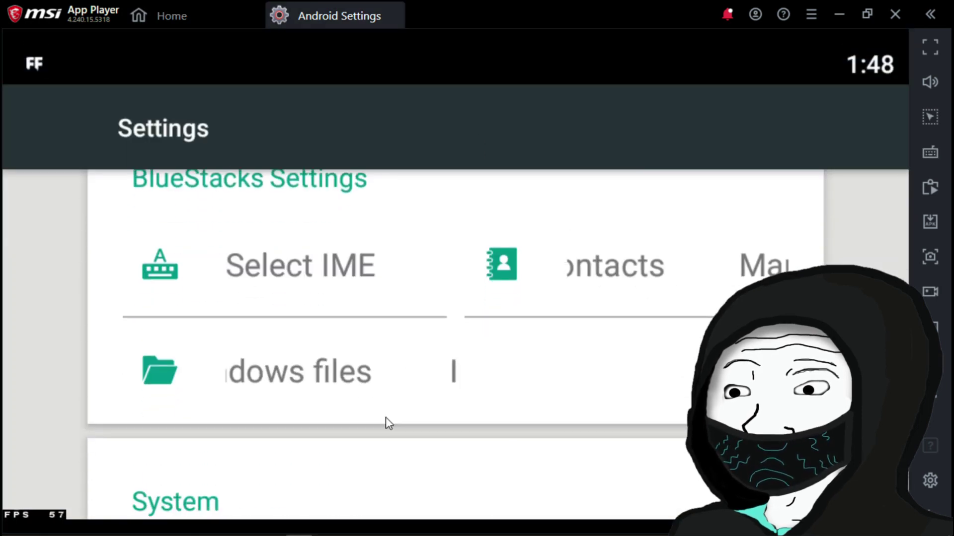
{"action": "scroll", "coordinate": [435, 362], "scroll_direction": "up", "scroll_amount": 10}
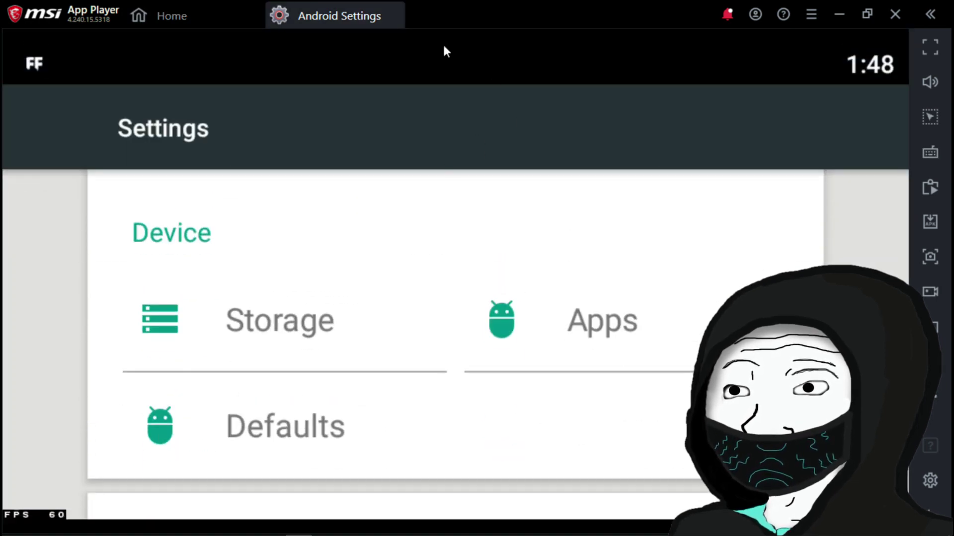
{"action": "left_click", "coordinate": [400, 12]}
{"action": "left_click", "coordinate": [612, 181]}
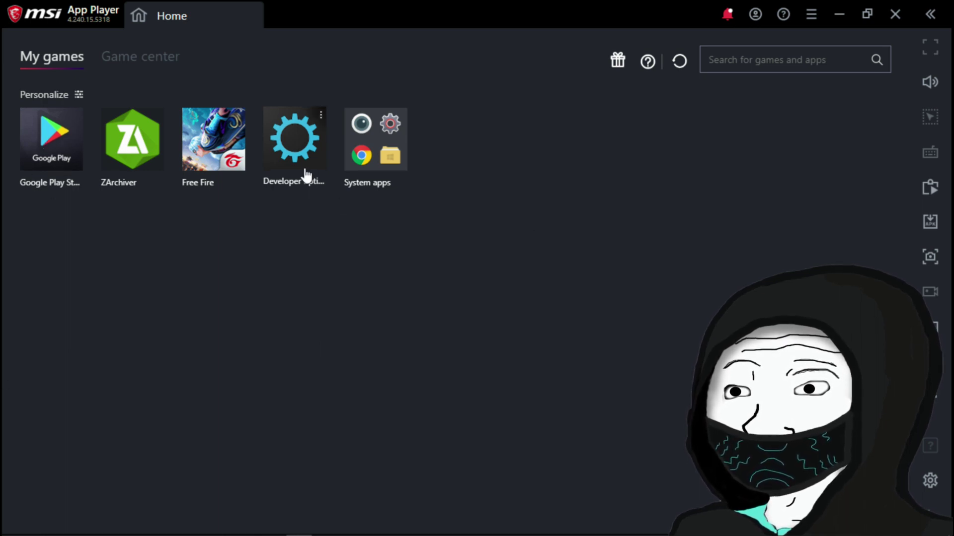
Turn on Developer options in MSI App Player and allow the development settings
{"action": "left_click", "coordinate": [279, 140]}
{"action": "left_click", "coordinate": [841, 219]}
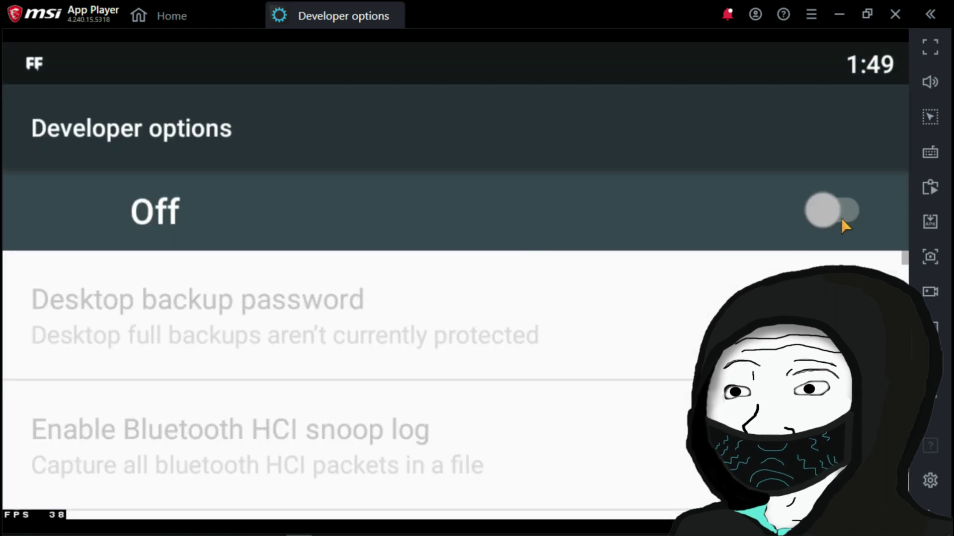
{"action": "left_click", "coordinate": [642, 435]}
Enable Force 4x MSAA and Disable HW overlays, then return to Home
{"action": "scroll", "coordinate": [571, 247], "scroll_direction": "down", "scroll_amount": 15}
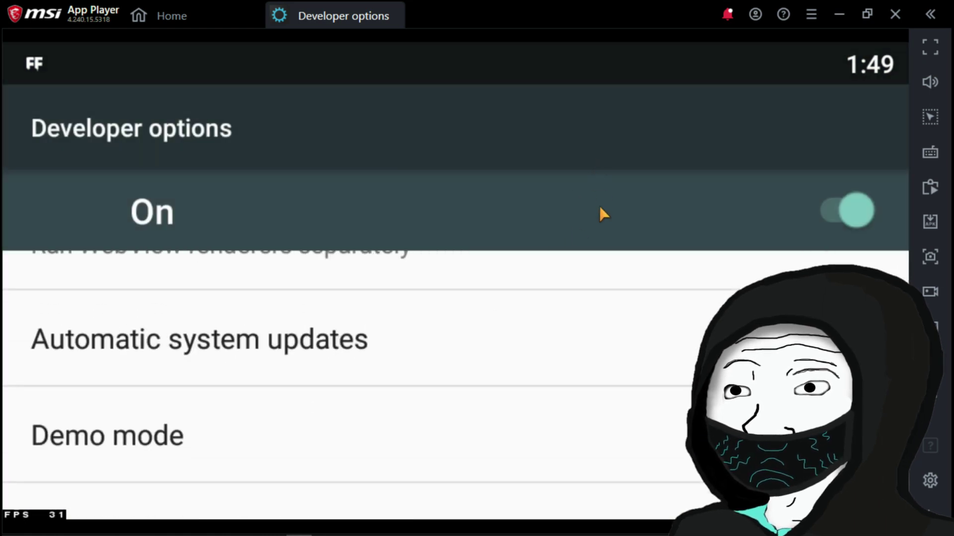
{"action": "scroll", "coordinate": [571, 412], "scroll_direction": "down", "scroll_amount": 20}
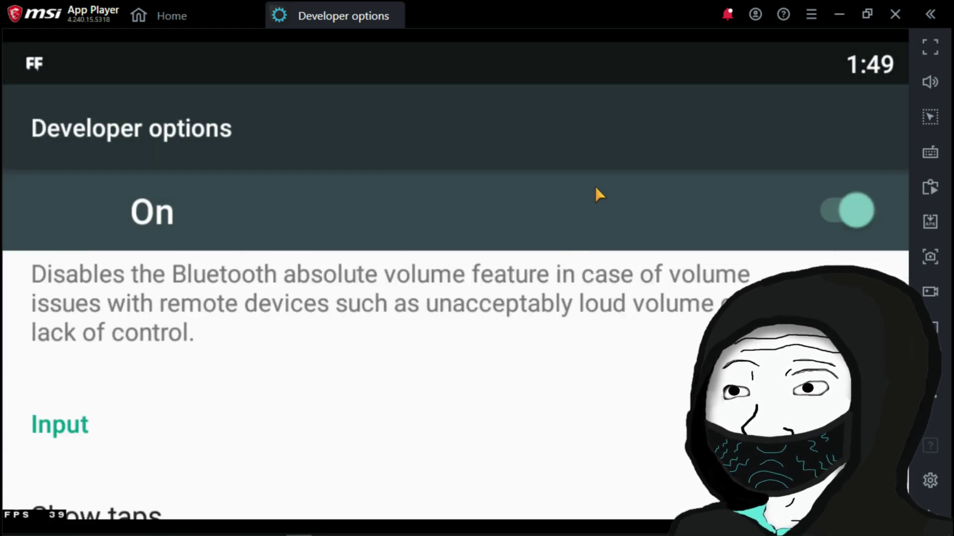
{"action": "scroll", "coordinate": [585, 219], "scroll_direction": "down", "scroll_amount": 10}
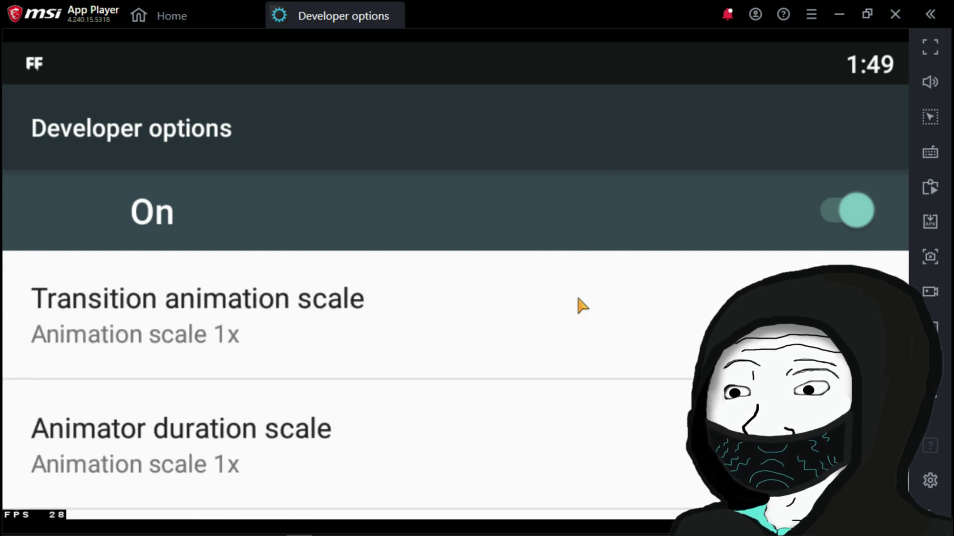
{"action": "scroll", "coordinate": [515, 402], "scroll_direction": "up", "scroll_amount": 5}
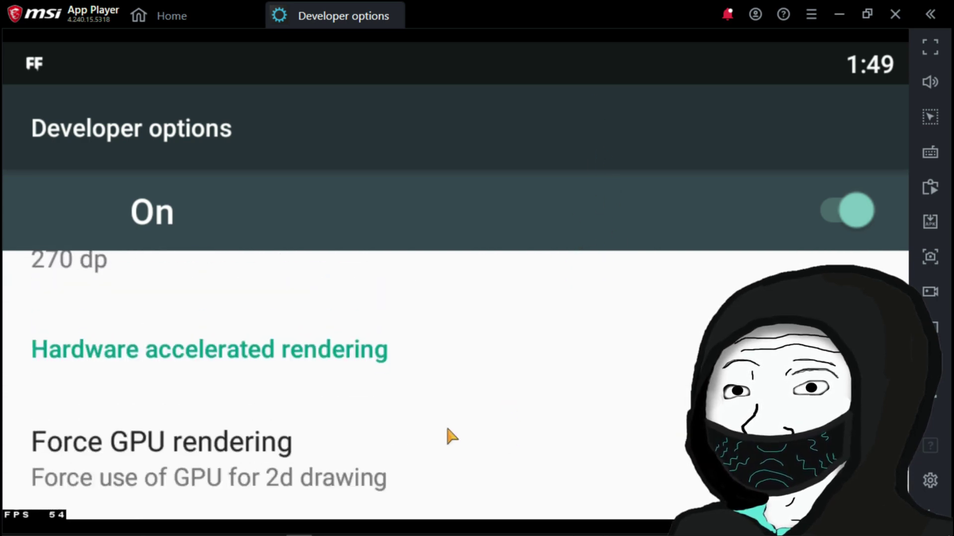
{"action": "scroll", "coordinate": [419, 414], "scroll_direction": "down", "scroll_amount": 5}
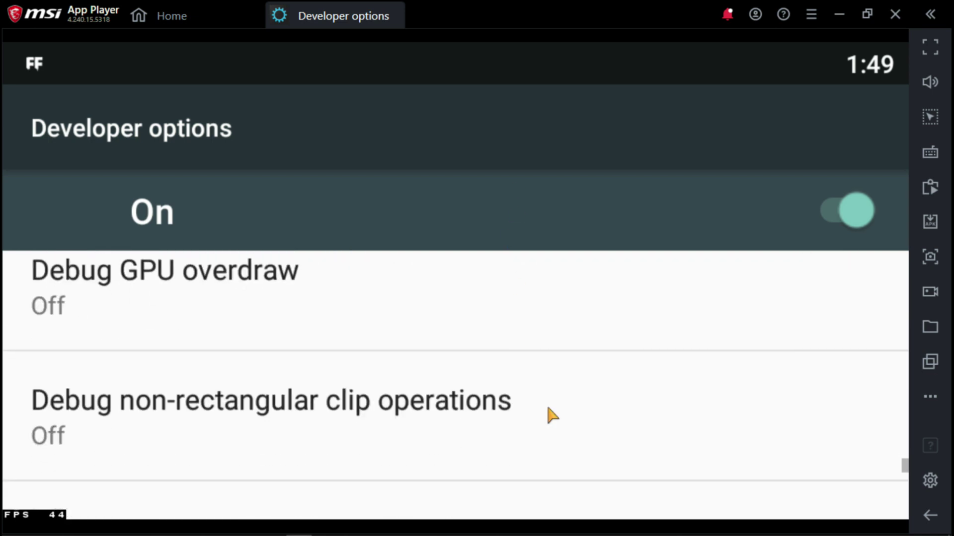
{"action": "left_click", "coordinate": [725, 417]}
{"action": "left_click", "coordinate": [561, 471]}
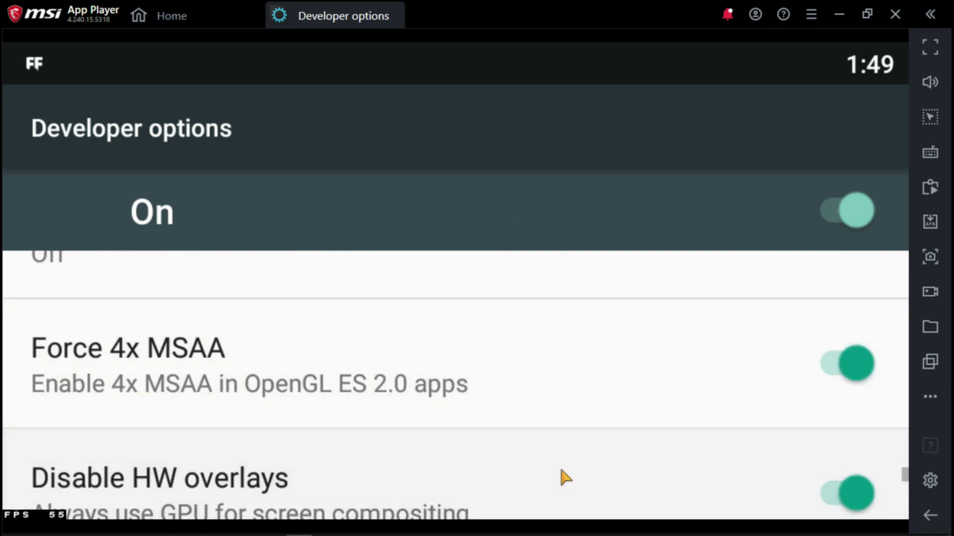
{"action": "left_click", "coordinate": [930, 515]}
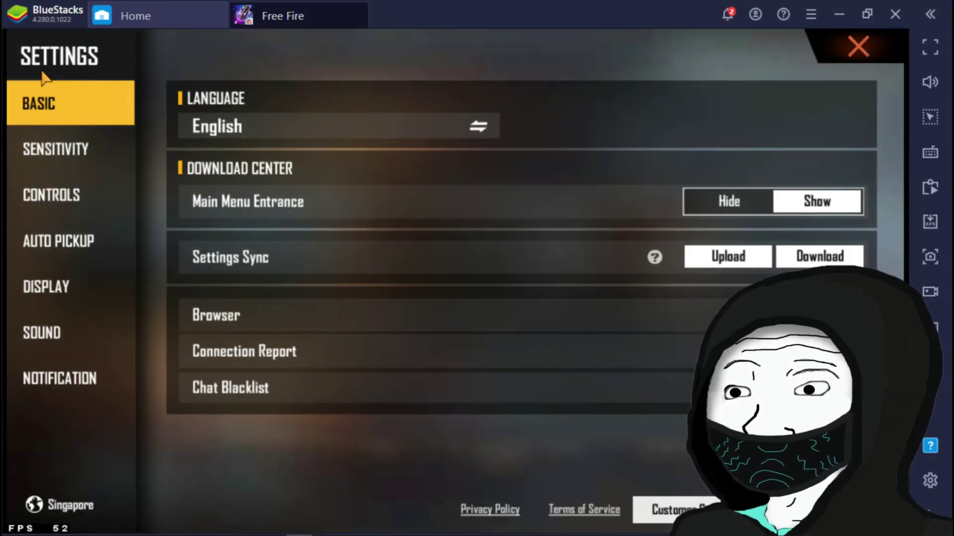
Set Free Fire's Graphics quality to Smooth on the Display settings page
{"action": "left_click", "coordinate": [50, 290]}
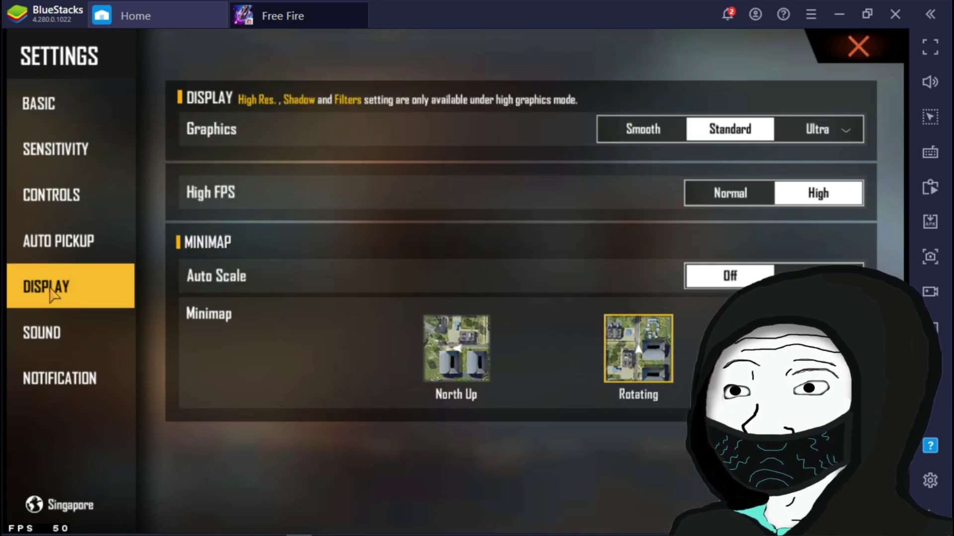
{"action": "left_click", "coordinate": [631, 136]}
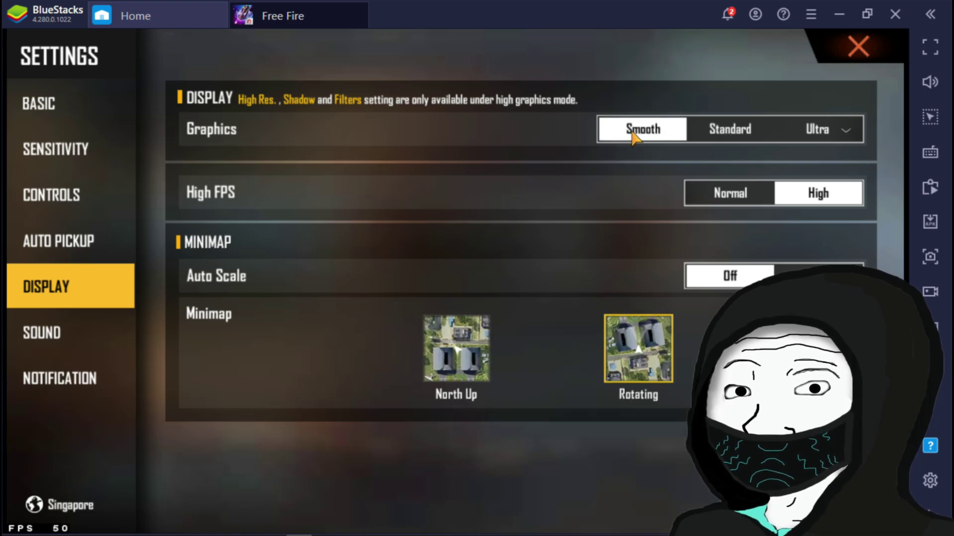